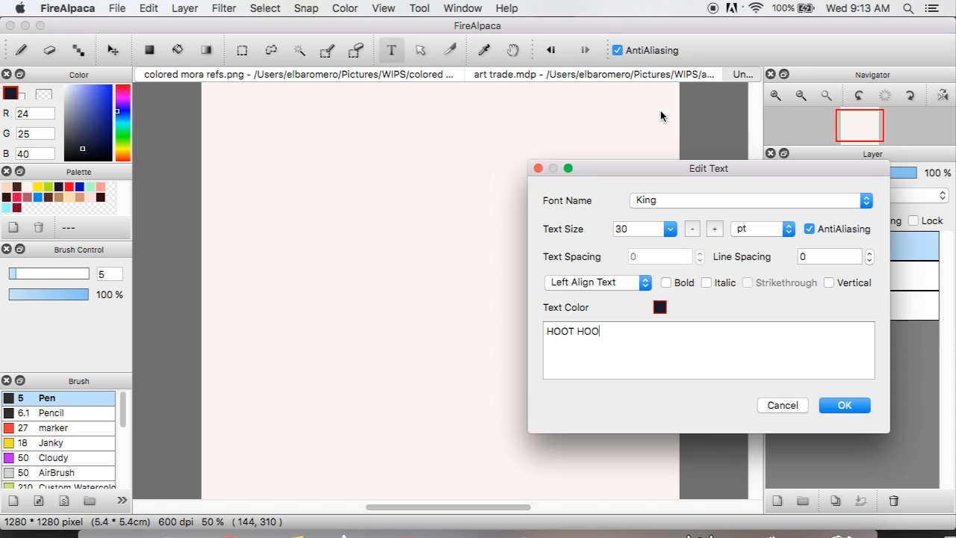
Step: Place the "HOOT HOOT" text on the canvas and move it near the upper-left edge
{"action": "left_click", "coordinate": [843, 404]}
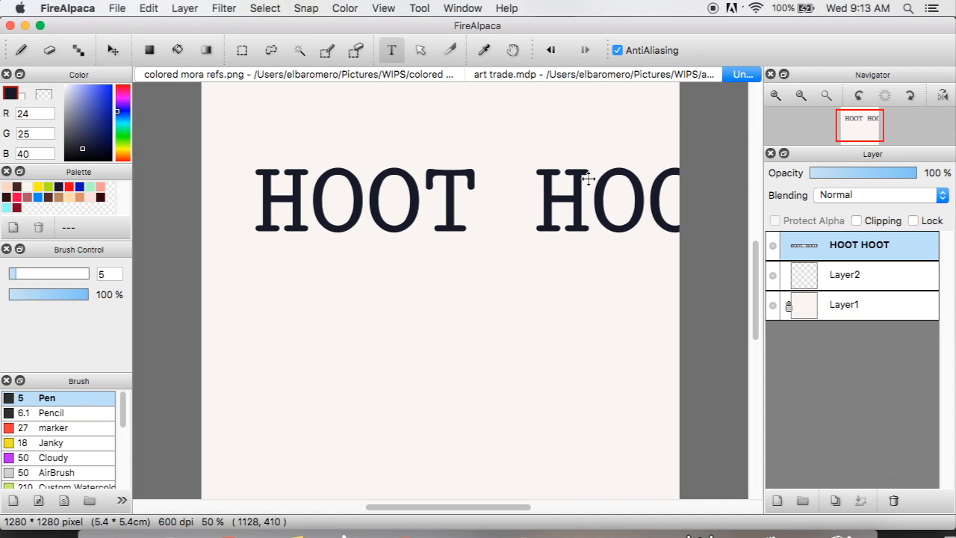
{"action": "left_click_drag", "start_coordinate": [554, 166], "coordinate": [551, 172]}
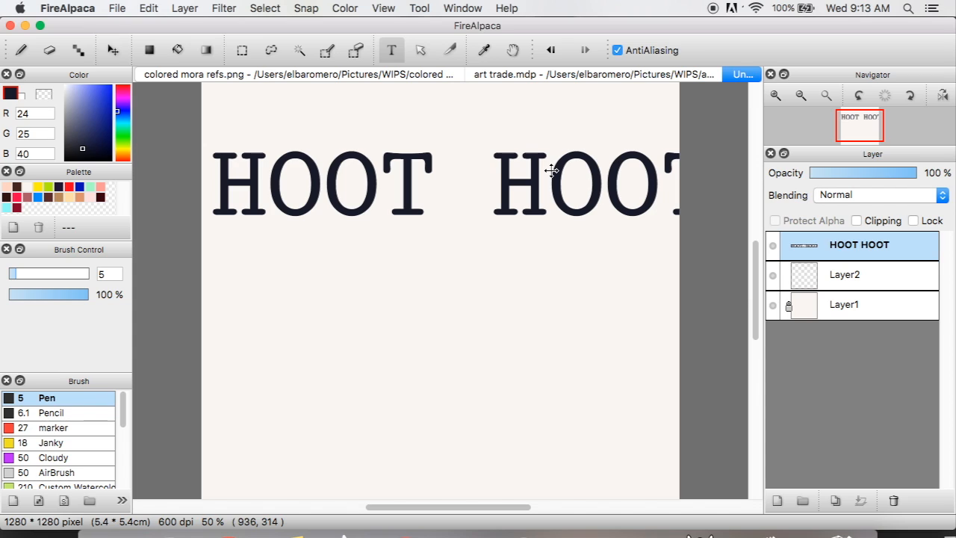
{"action": "left_click_drag", "start_coordinate": [862, 135], "coordinate": [860, 132]}
Step: Review the text settings of the HOOT HOOT layer and close them without making changes
{"action": "double_click", "coordinate": [844, 254]}
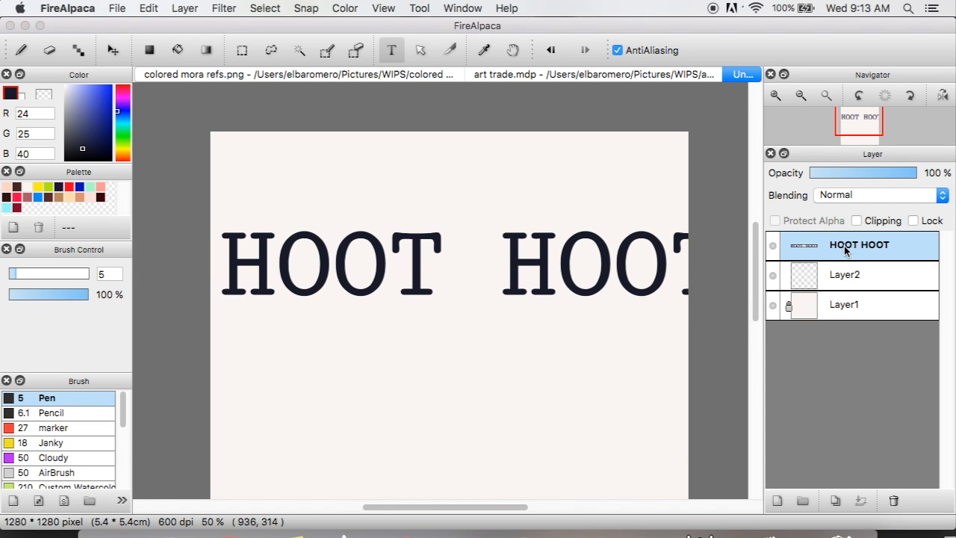
{"action": "mouse_move", "coordinate": [730, 165]}
{"action": "left_mouse_down"}
{"action": "mouse_move", "coordinate": [723, 300]}
{"action": "mouse_move", "coordinate": [772, 128]}
{"action": "mouse_move", "coordinate": [742, 152]}
{"action": "left_mouse_up"}
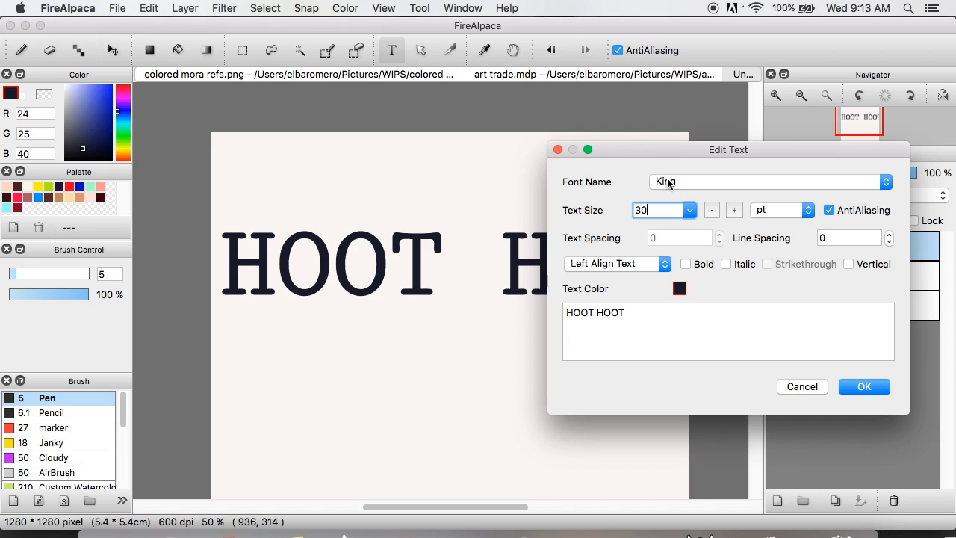
{"action": "left_click", "coordinate": [803, 387]}
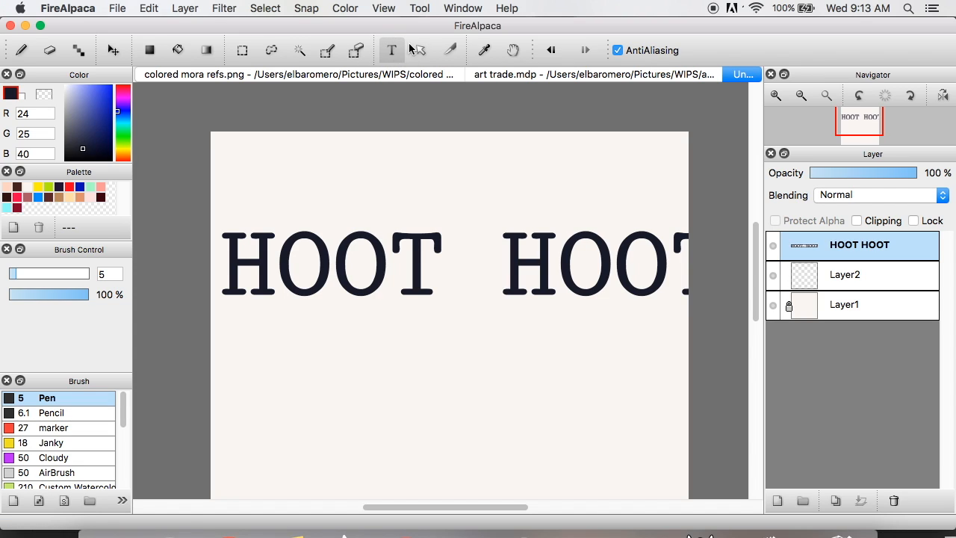
{"action": "left_click", "coordinate": [420, 9]}
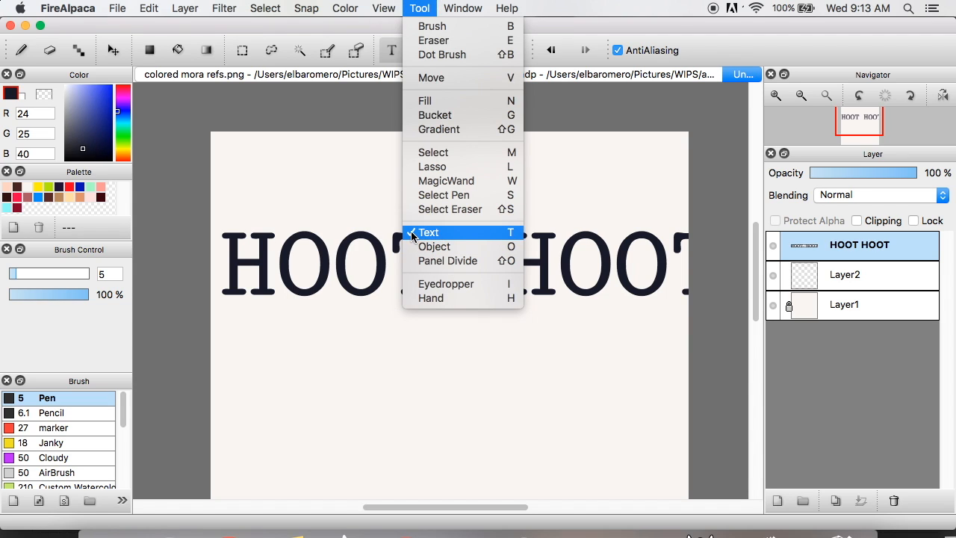
{"action": "left_click", "coordinate": [832, 365]}
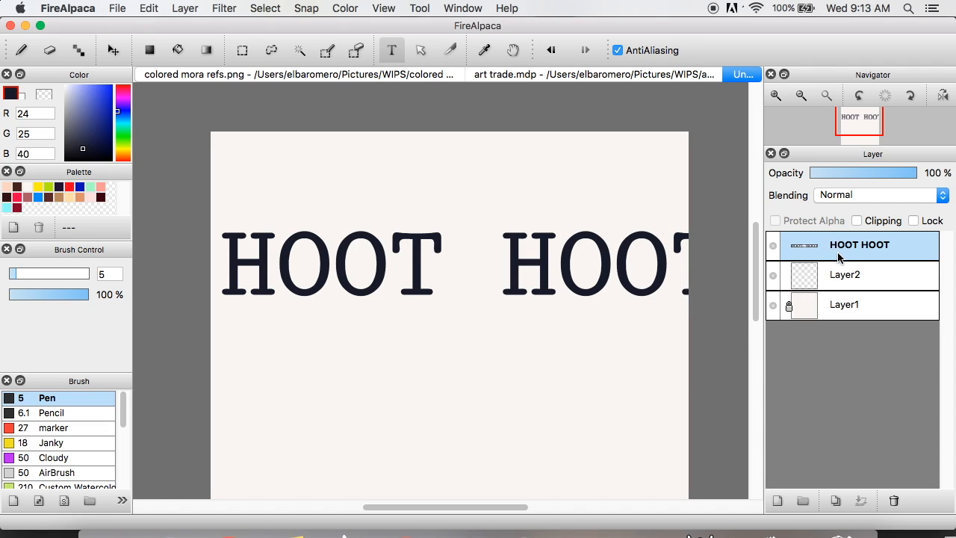
{"action": "left_click", "coordinate": [372, 169]}
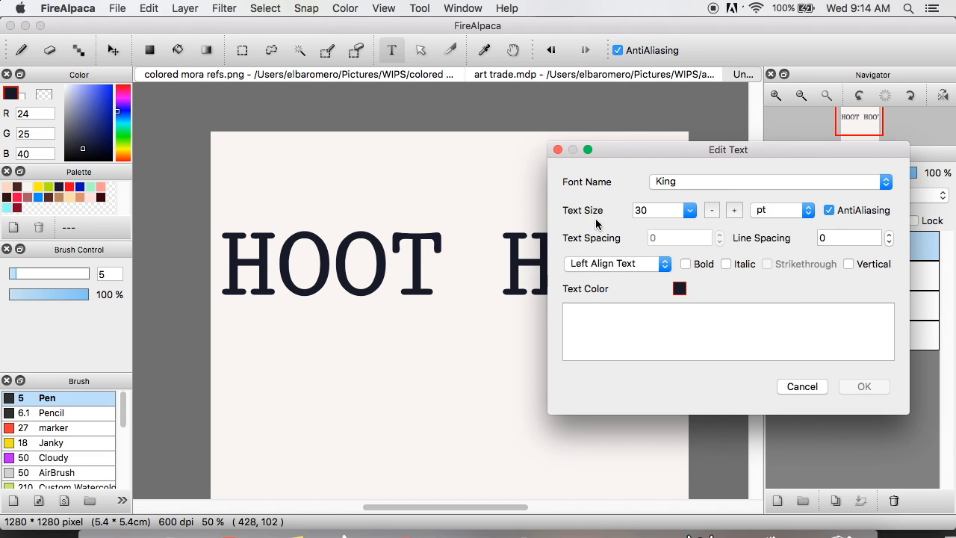
{"action": "left_click", "coordinate": [804, 389]}
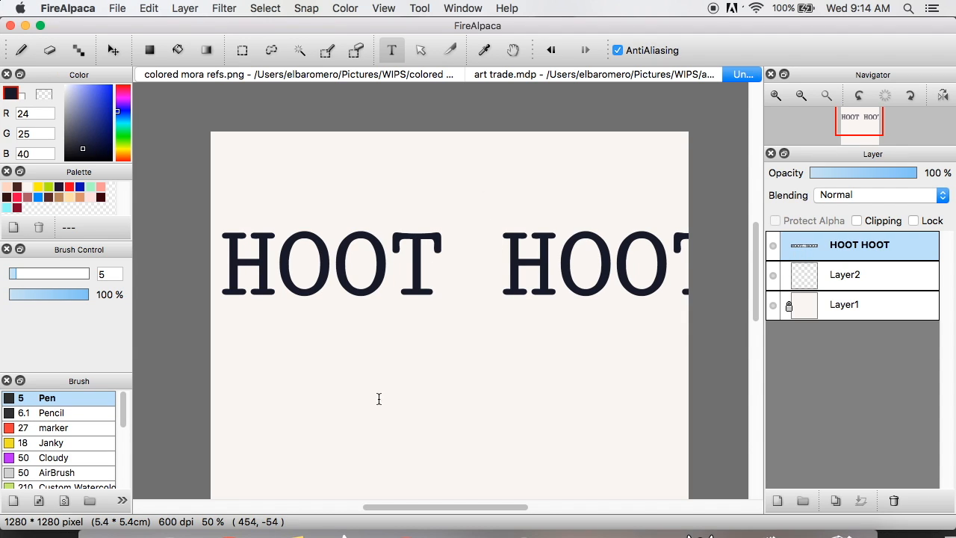
Step: Add the text "jhghgjhg" below HOOT HOOT and delete the text layer it creates
{"action": "left_click", "coordinate": [367, 362]}
{"action": "type", "text": "jhghgjhg"}
{"action": "left_click", "coordinate": [864, 387]}
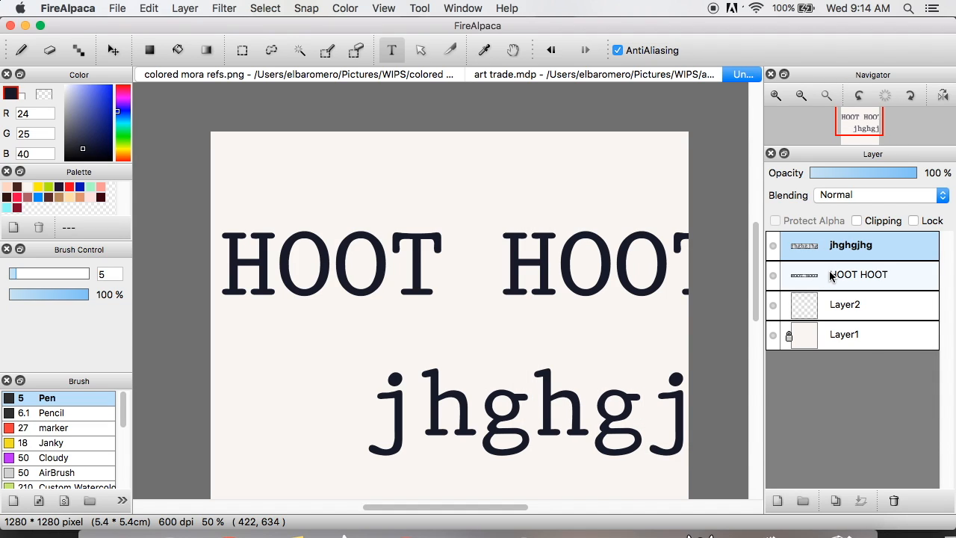
{"action": "left_click", "coordinate": [894, 500]}
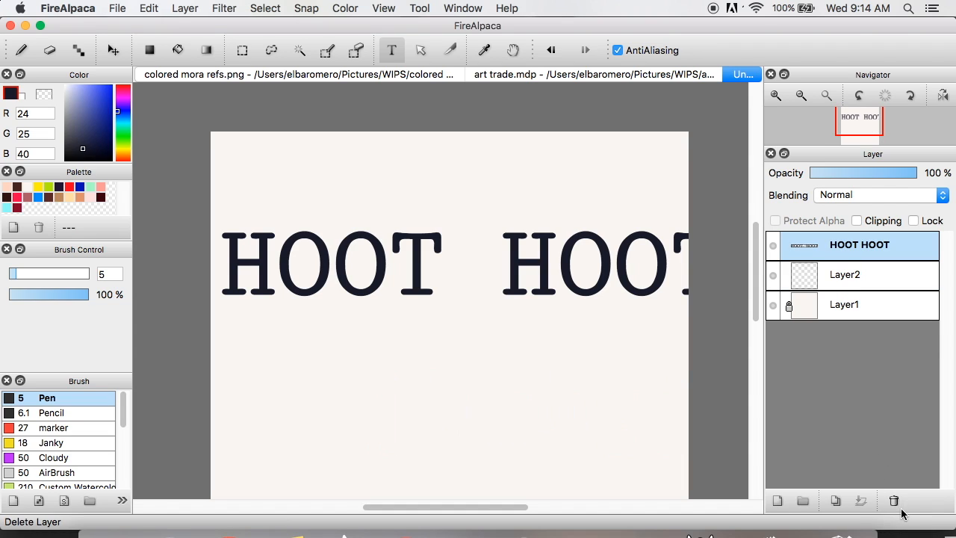
Step: Draw a blue smiley face (RGB 0, 145, 255) on Layer2 below the text, using the Pen brush at size 13.9
{"action": "left_click", "coordinate": [840, 280]}
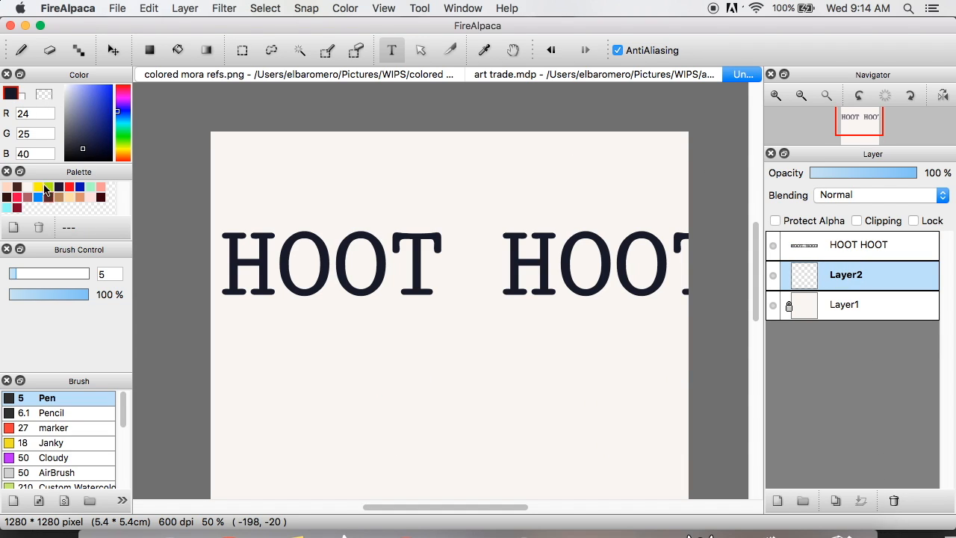
{"action": "key", "text": "b"}
{"action": "left_click", "coordinate": [37, 196]}
{"action": "mouse_move", "coordinate": [415, 345]}
{"action": "left_mouse_down"}
{"action": "mouse_move", "coordinate": [445, 399]}
{"action": "mouse_move", "coordinate": [521, 403]}
{"action": "left_mouse_up"}
{"action": "left_click", "coordinate": [552, 50]}
{"action": "left_click_drag", "start_coordinate": [13, 273], "coordinate": [30, 273]}
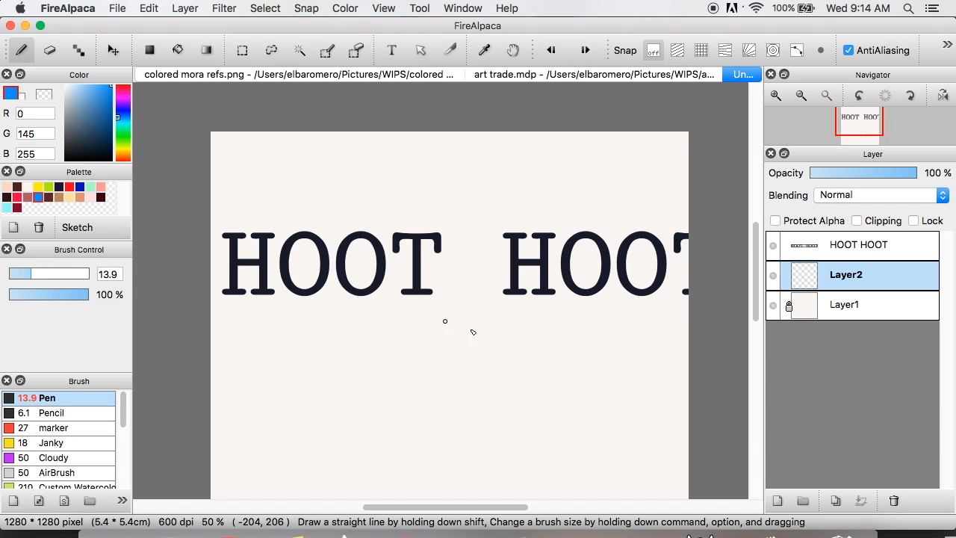
{"action": "mouse_move", "coordinate": [389, 321]}
{"action": "left_mouse_down"}
{"action": "mouse_move", "coordinate": [396, 361]}
{"action": "mouse_move", "coordinate": [381, 400]}
{"action": "mouse_move", "coordinate": [514, 395]}
{"action": "left_mouse_up"}
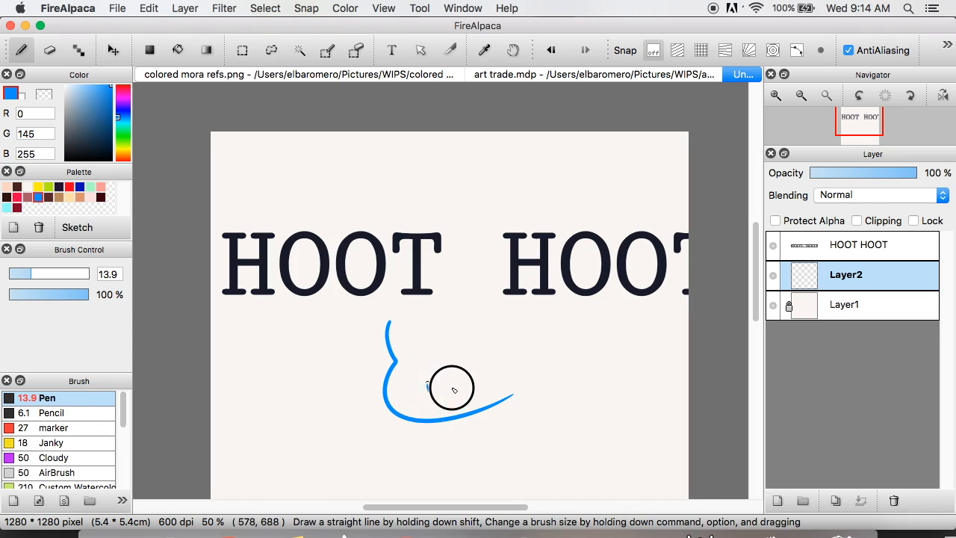
{"action": "left_click_drag", "start_coordinate": [451, 388], "coordinate": [453, 370]}
{"action": "left_click_drag", "start_coordinate": [415, 346], "coordinate": [415, 352]}
{"action": "left_click_drag", "start_coordinate": [450, 341], "coordinate": [450, 346]}
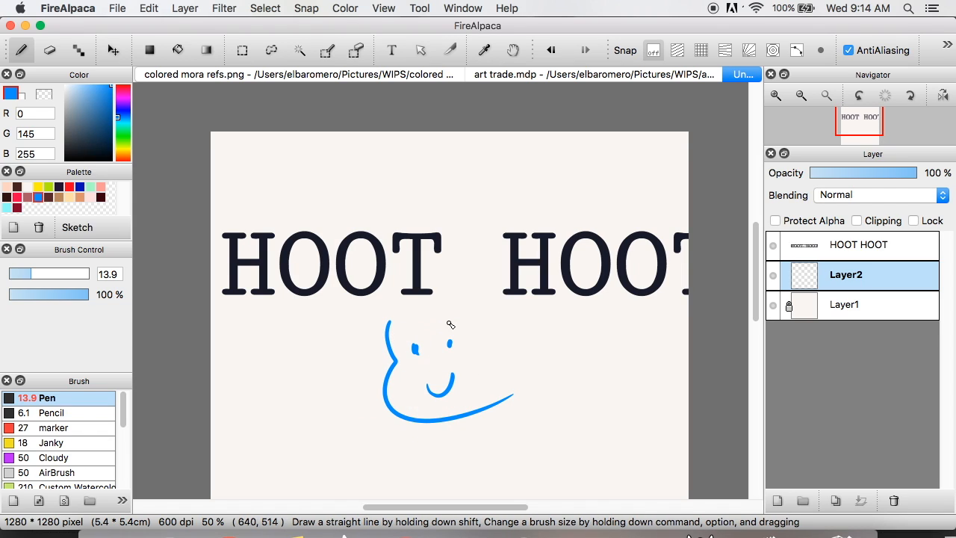
Step: Add the text "jhj" in near-black (RGB 2, 0, 20) over the lower right of the blue face
{"action": "left_click", "coordinate": [124, 108]}
{"action": "left_click_drag", "start_coordinate": [110, 147], "coordinate": [138, 156]}
{"action": "left_click", "coordinate": [394, 46]}
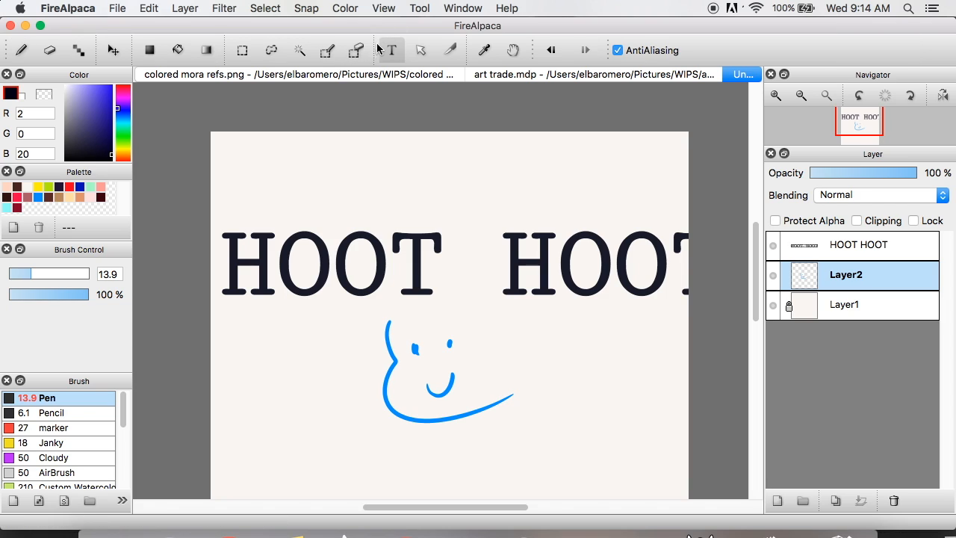
{"action": "left_click", "coordinate": [473, 454]}
{"action": "type", "text": "jhj"}
{"action": "left_click", "coordinate": [848, 387]}
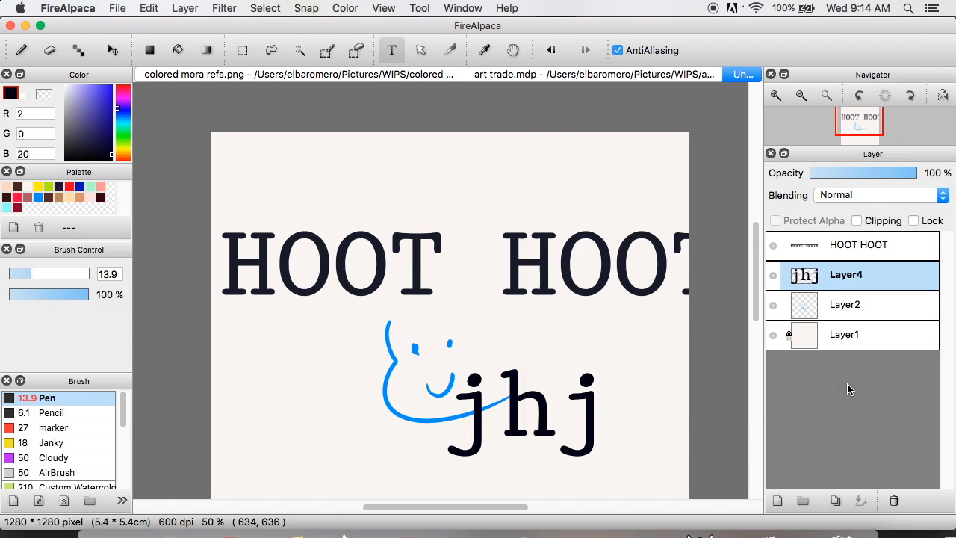
Step: Toggle the visibility of the "jhj" text layer to identify what it contains
{"action": "left_click", "coordinate": [773, 280]}
{"action": "left_click", "coordinate": [773, 280]}
{"action": "left_click", "coordinate": [771, 279]}
{"action": "left_click", "coordinate": [774, 277]}
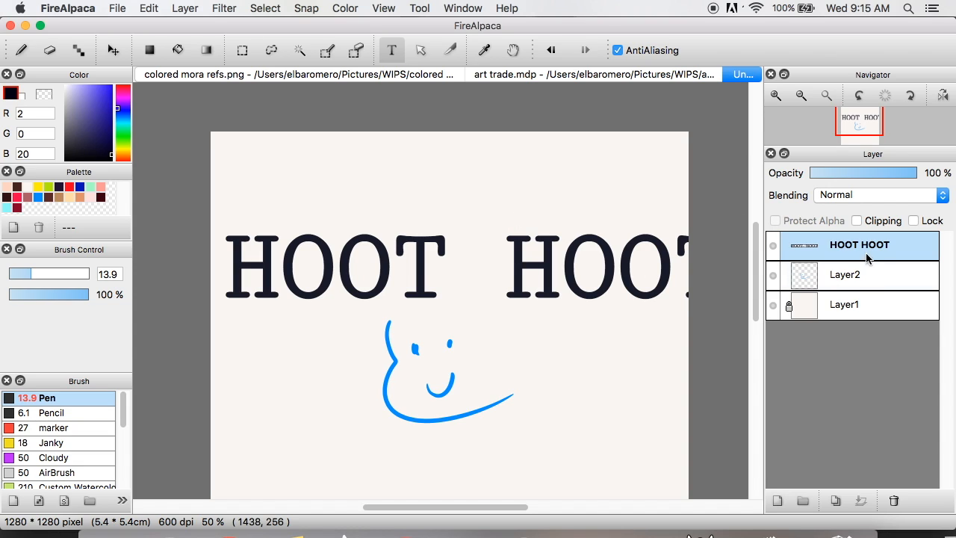
Step: Open the HOOT HOOT layer's text settings and change the font to Pixel Font7
{"action": "double_click", "coordinate": [345, 262]}
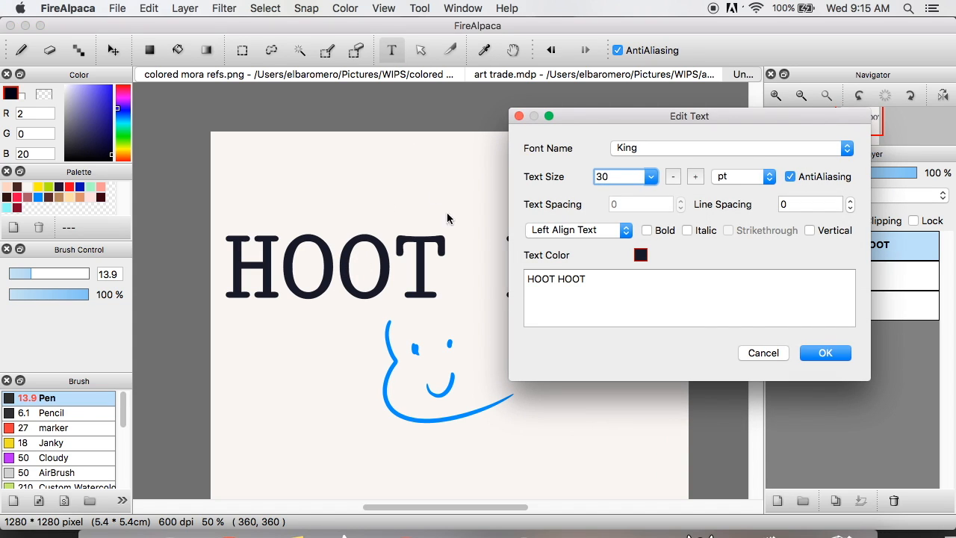
{"action": "left_click", "coordinate": [747, 352]}
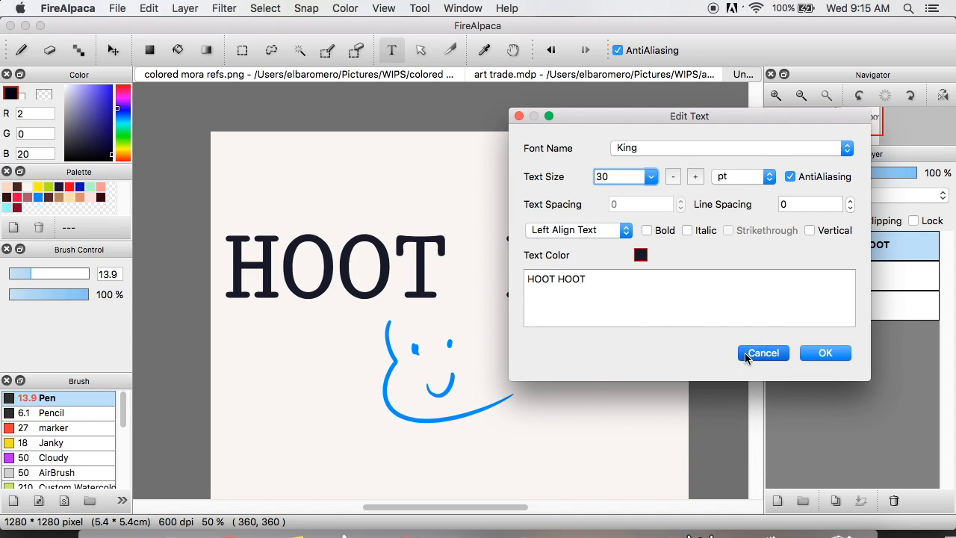
{"action": "double_click", "coordinate": [868, 251]}
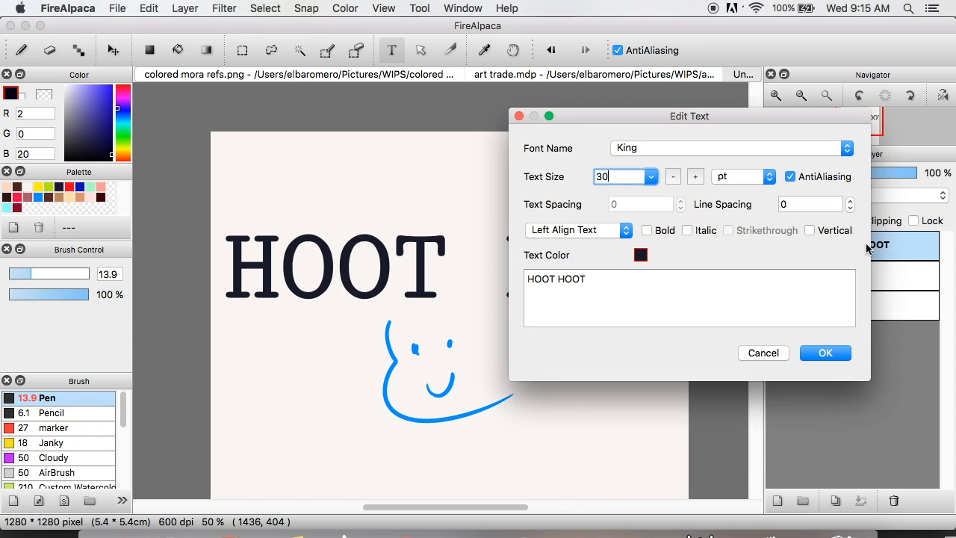
{"action": "left_click_drag", "start_coordinate": [701, 113], "coordinate": [723, 116]}
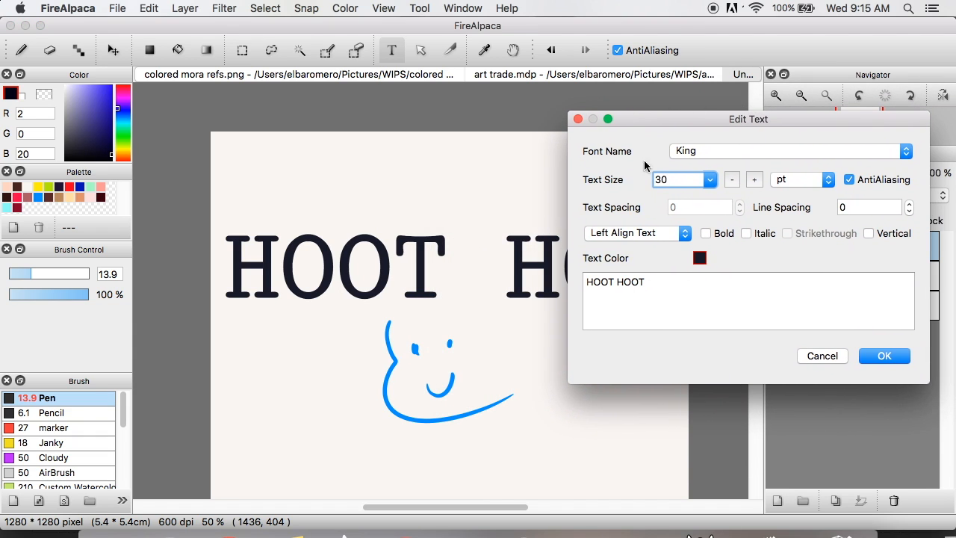
{"action": "left_click", "coordinate": [752, 153]}
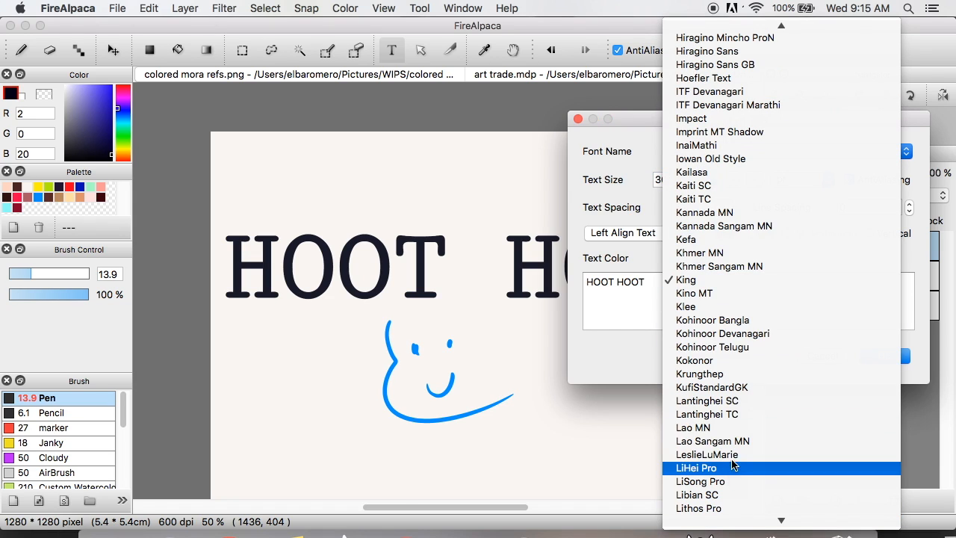
{"action": "mouse_move", "coordinate": [782, 523]}
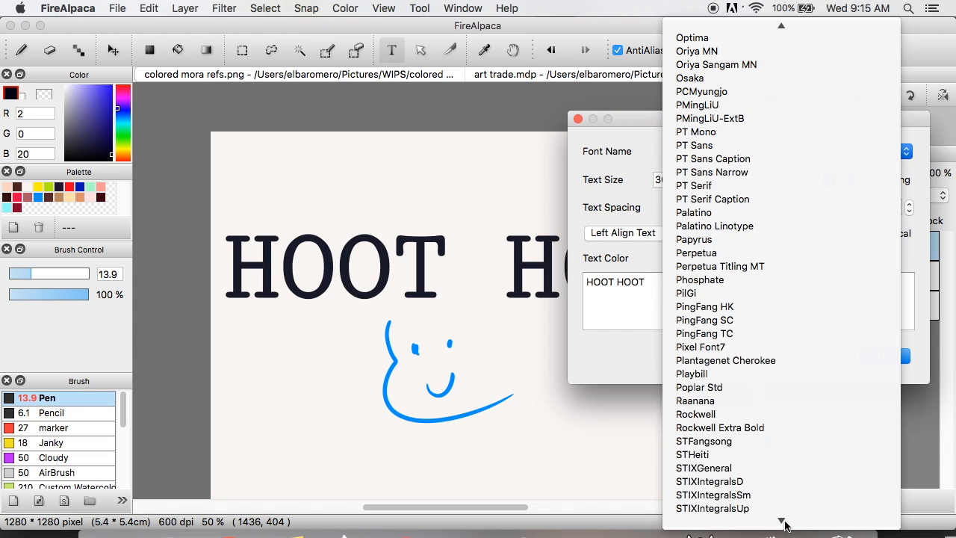
{"action": "left_click", "coordinate": [737, 347]}
{"action": "mouse_move", "coordinate": [674, 118]}
{"action": "left_mouse_down"}
{"action": "mouse_move", "coordinate": [518, 455]}
{"action": "mouse_move", "coordinate": [675, 147]}
{"action": "mouse_move", "coordinate": [676, 119]}
{"action": "left_mouse_up"}
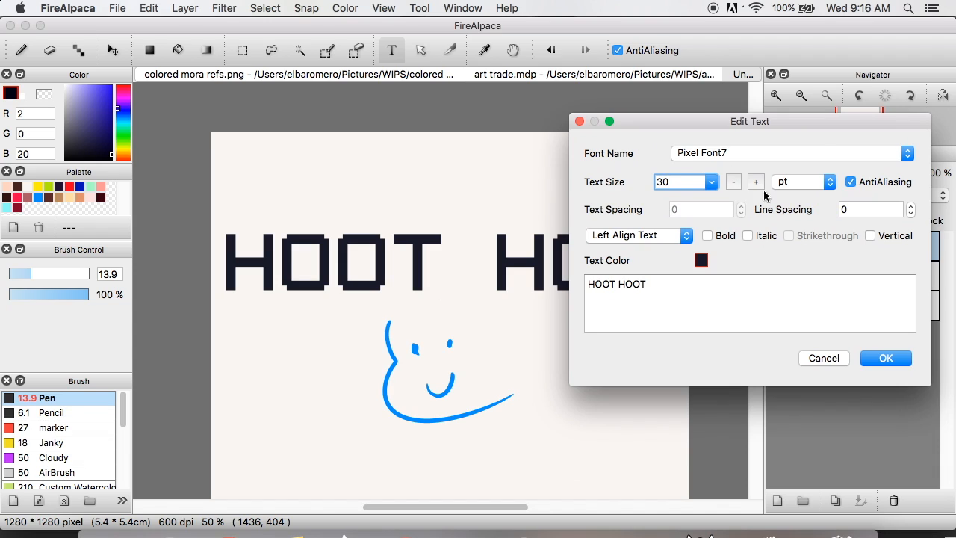
Step: Reduce the HOOT HOOT text size to 24 pt and raise it in single increments to 27 pt
{"action": "scroll", "coordinate": [687, 181], "scroll_direction": "up", "scroll_amount": 1}
{"action": "left_click", "coordinate": [711, 184]}
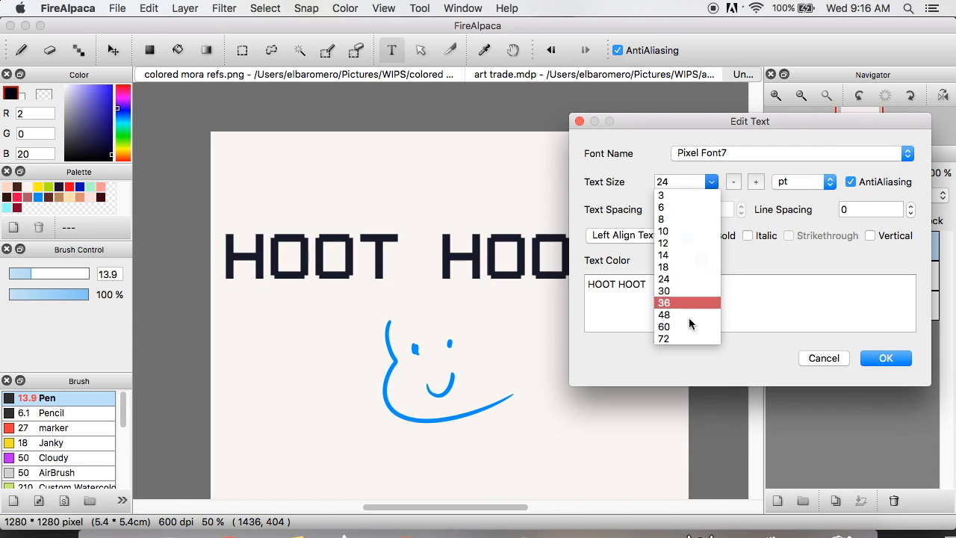
{"action": "left_click", "coordinate": [758, 189]}
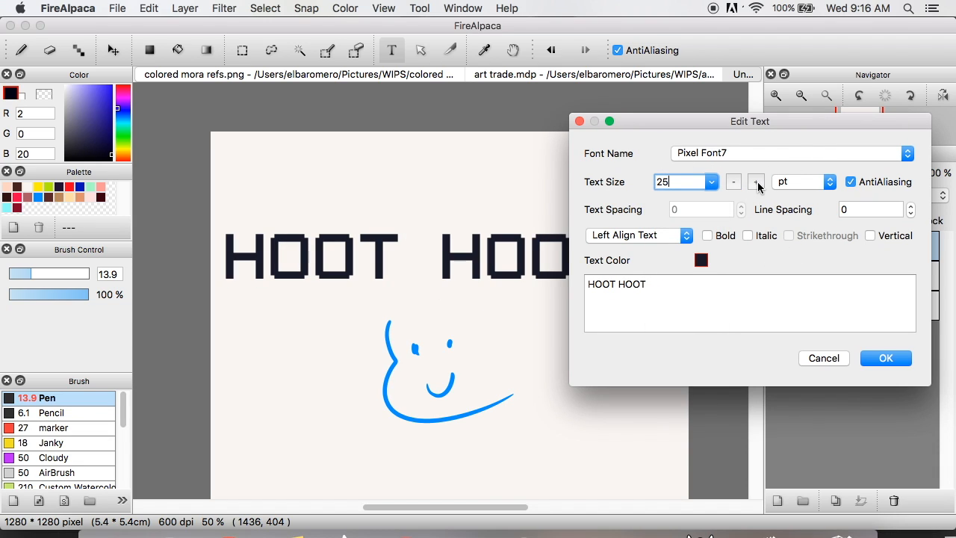
{"action": "left_click", "coordinate": [758, 186]}
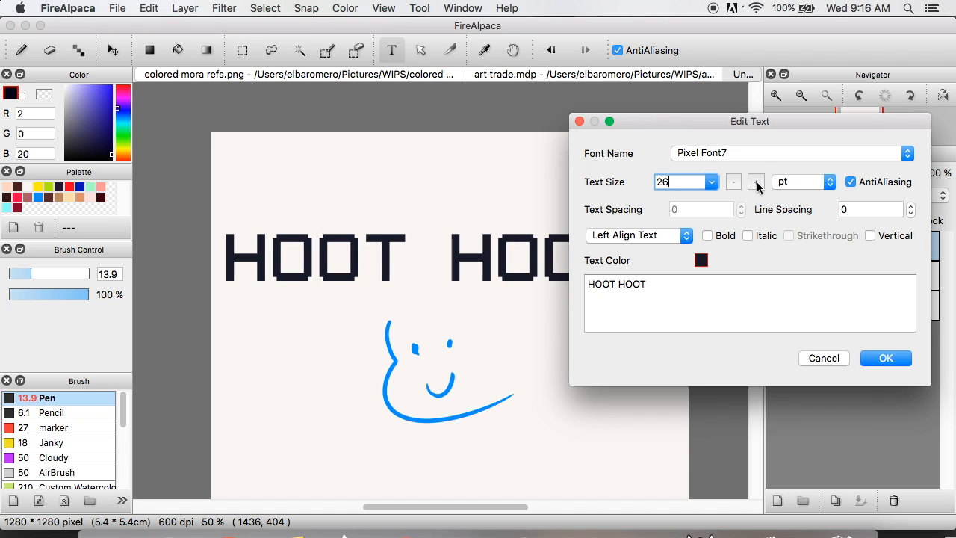
{"action": "left_click", "coordinate": [757, 187]}
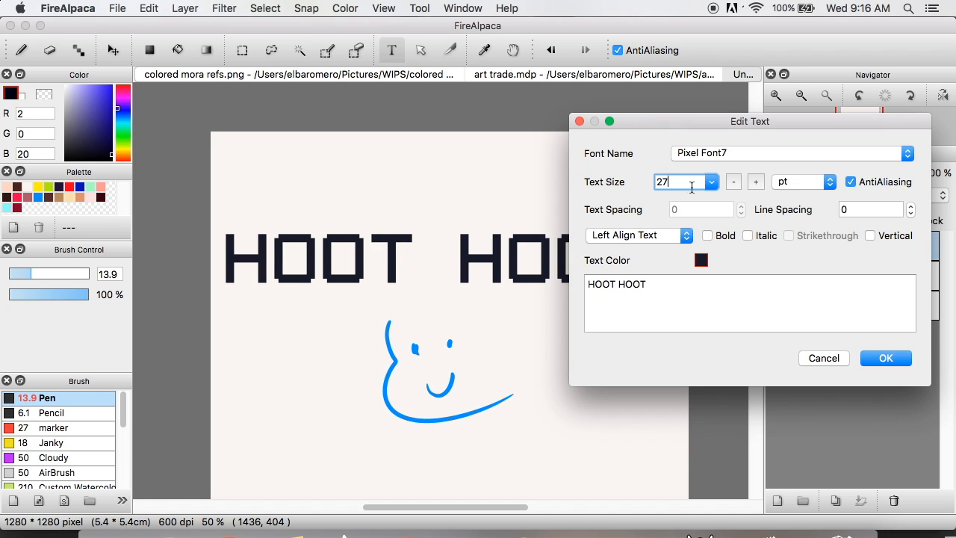
Step: Try pixel as the text size unit and switch it back to pt
{"action": "left_click", "coordinate": [803, 183]}
{"action": "left_click", "coordinate": [801, 185]}
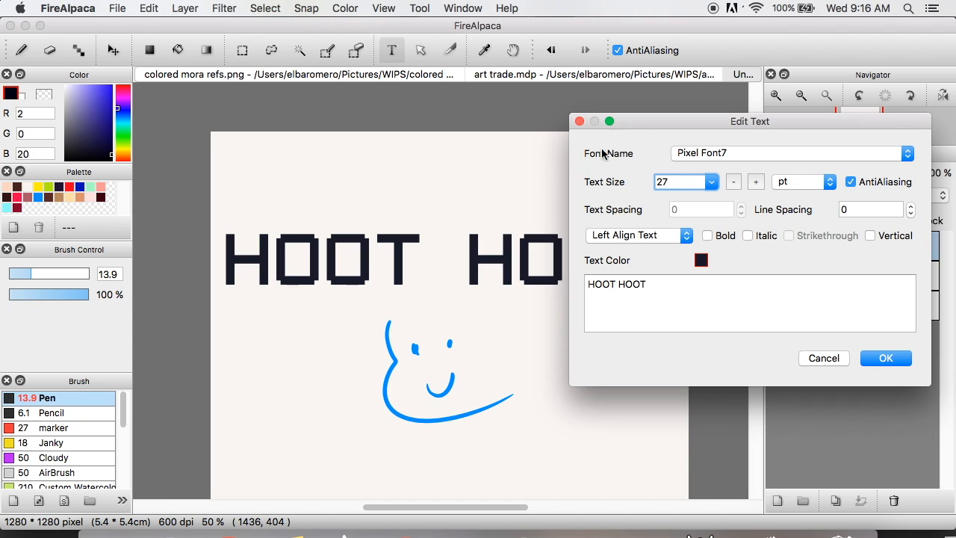
{"action": "left_click", "coordinate": [805, 184]}
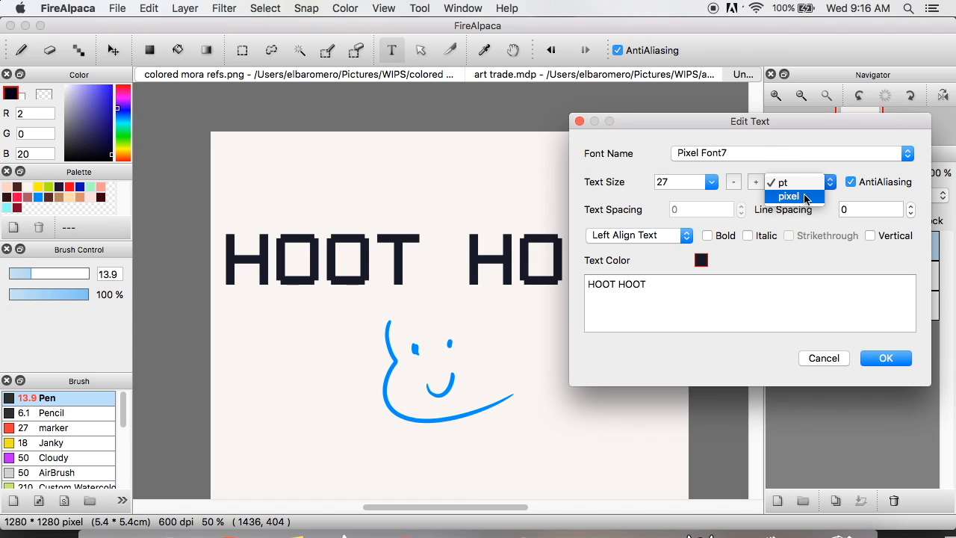
{"action": "left_click", "coordinate": [800, 199]}
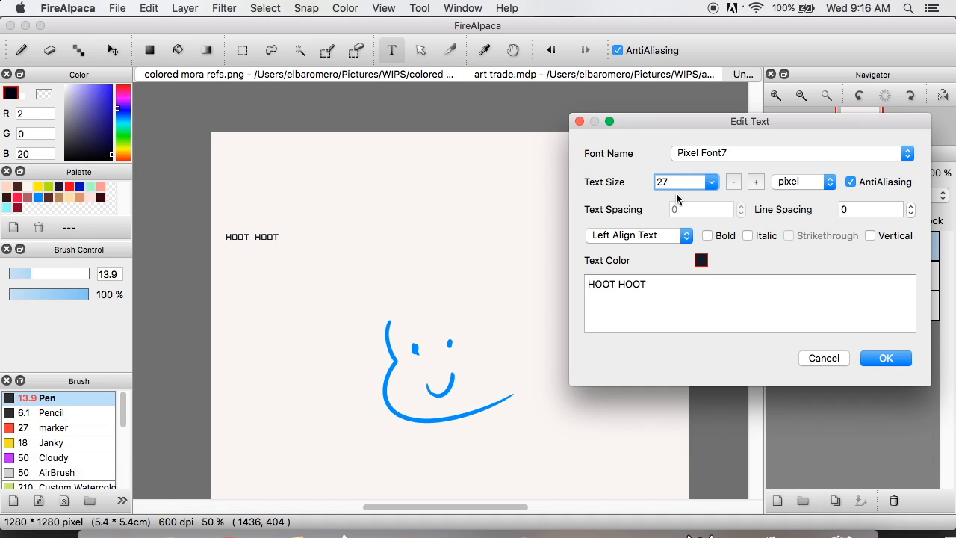
{"action": "left_click", "coordinate": [804, 185]}
{"action": "left_click", "coordinate": [799, 160]}
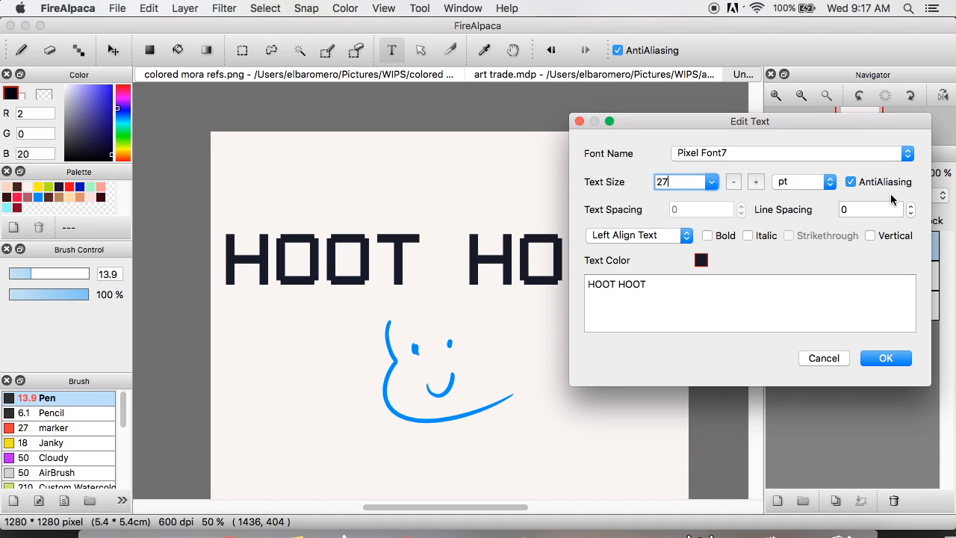
Step: Change the font of the HOOT HOOT text to PilGi, keeping antialiasing on
{"action": "left_click", "coordinate": [851, 182]}
{"action": "left_click", "coordinate": [744, 154]}
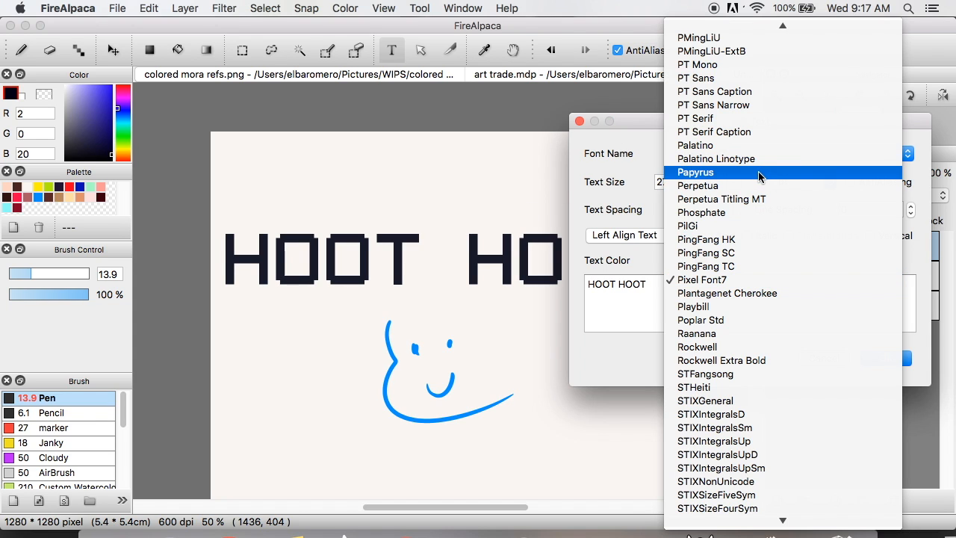
{"action": "left_click", "coordinate": [730, 230]}
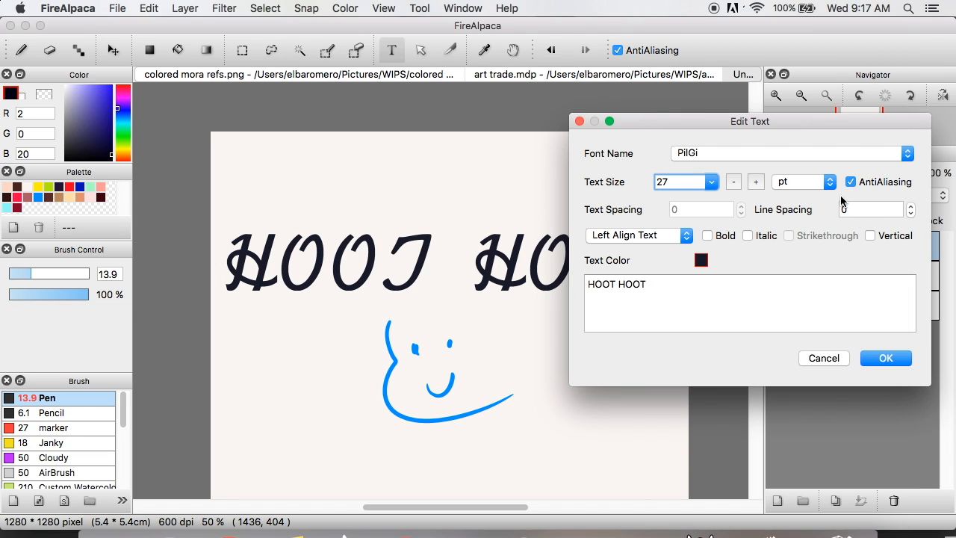
Step: Turn antialiasing off for the HOOT HOOT text, compare its edges up close, and turn antialiasing back on
{"action": "left_click", "coordinate": [867, 359]}
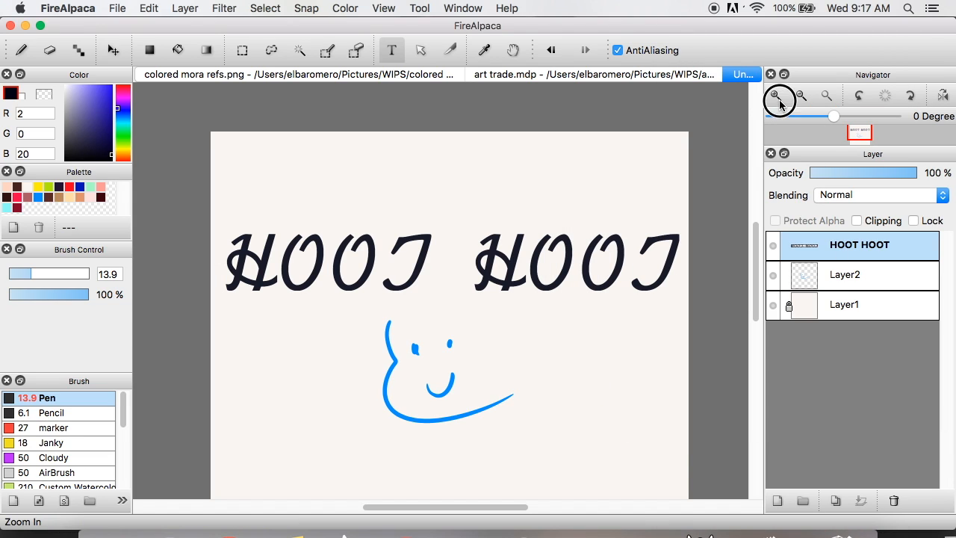
{"action": "left_click", "coordinate": [778, 96]}
{"action": "double_click", "coordinate": [872, 240]}
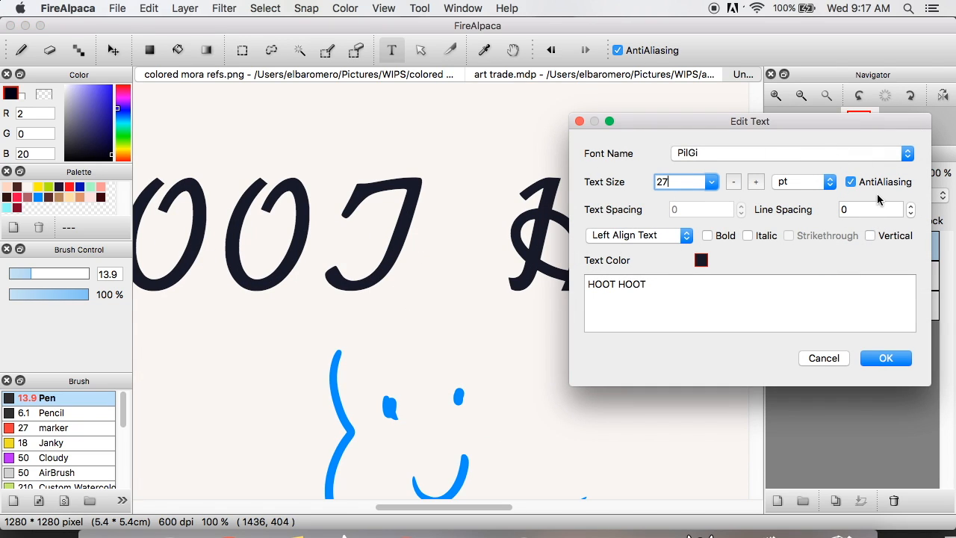
{"action": "left_click", "coordinate": [851, 182]}
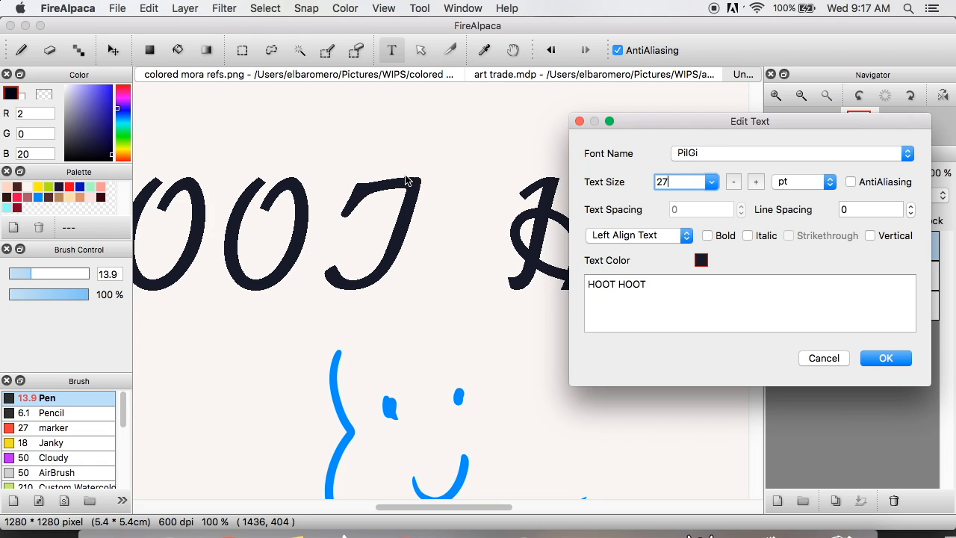
{"action": "left_click", "coordinate": [851, 182]}
{"action": "left_click", "coordinate": [887, 358]}
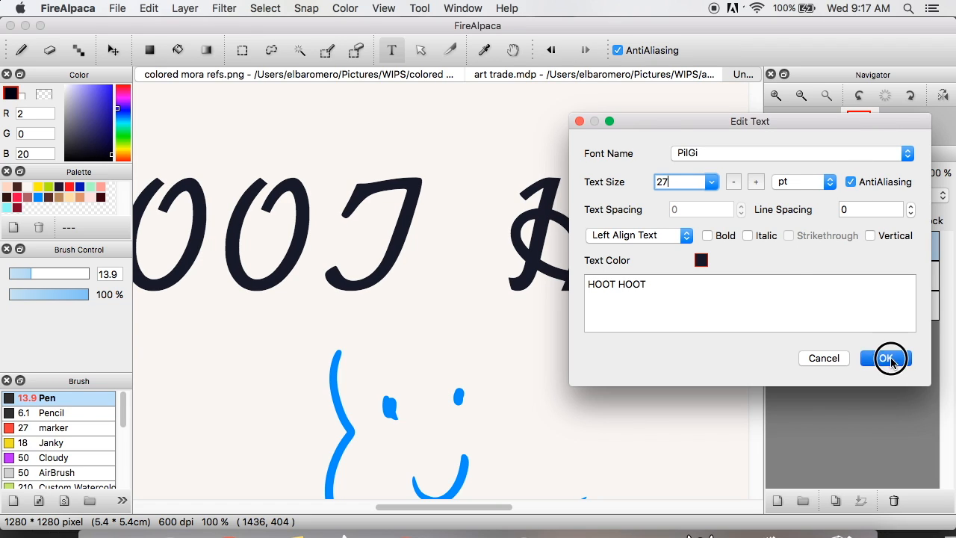
{"action": "left_click", "coordinate": [804, 95]}
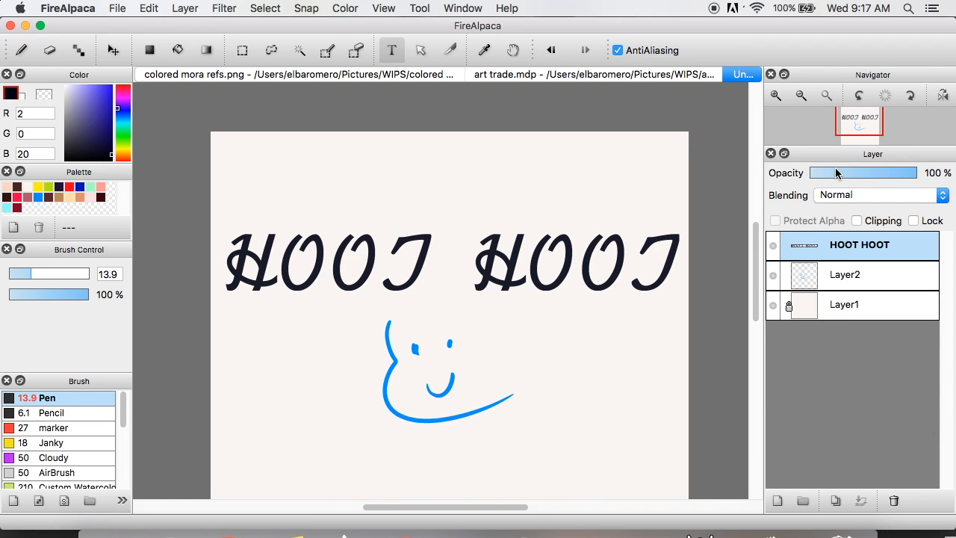
Step: Reopen the HOOT HOOT layer's text settings, try the Playbill font, and change the font to LeslieLuMarie
{"action": "double_click", "coordinate": [845, 238]}
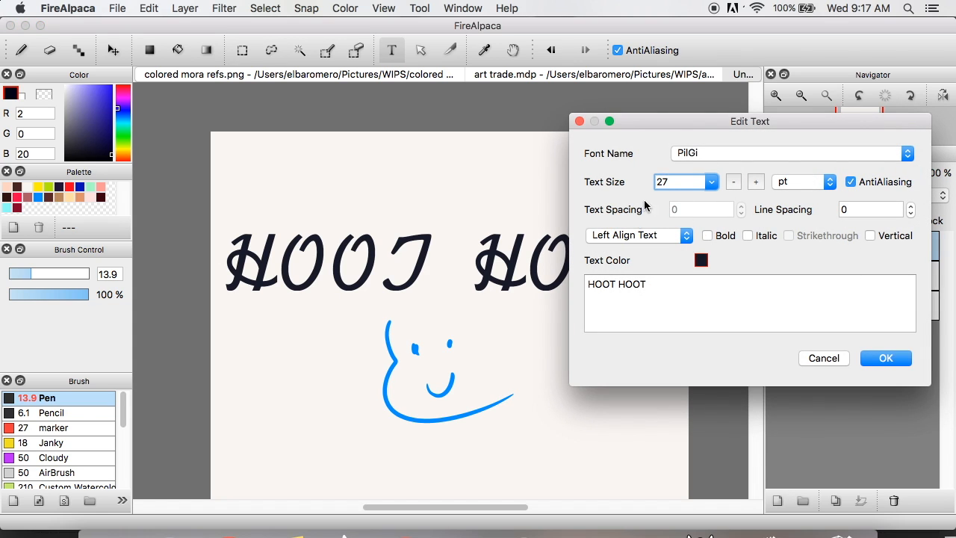
{"action": "left_click", "coordinate": [706, 153]}
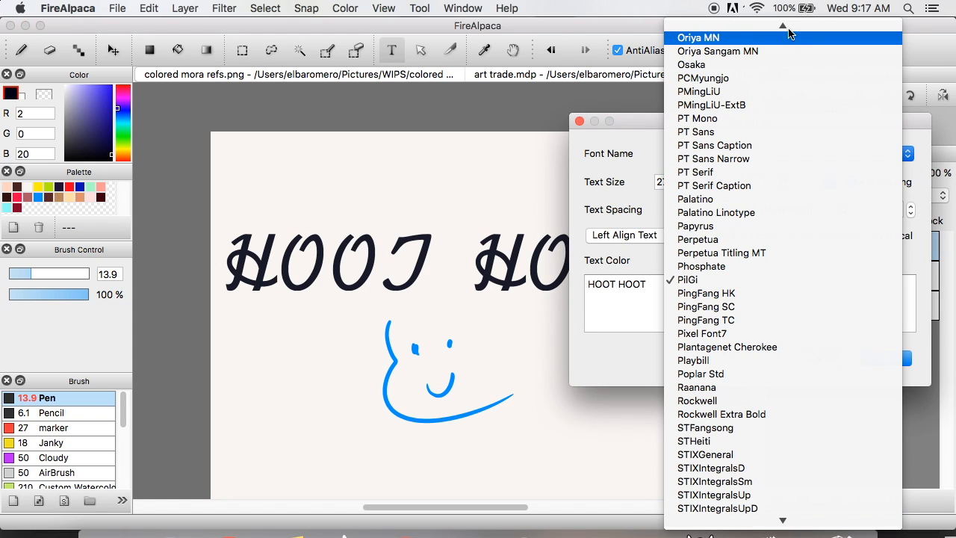
{"action": "left_click", "coordinate": [709, 360]}
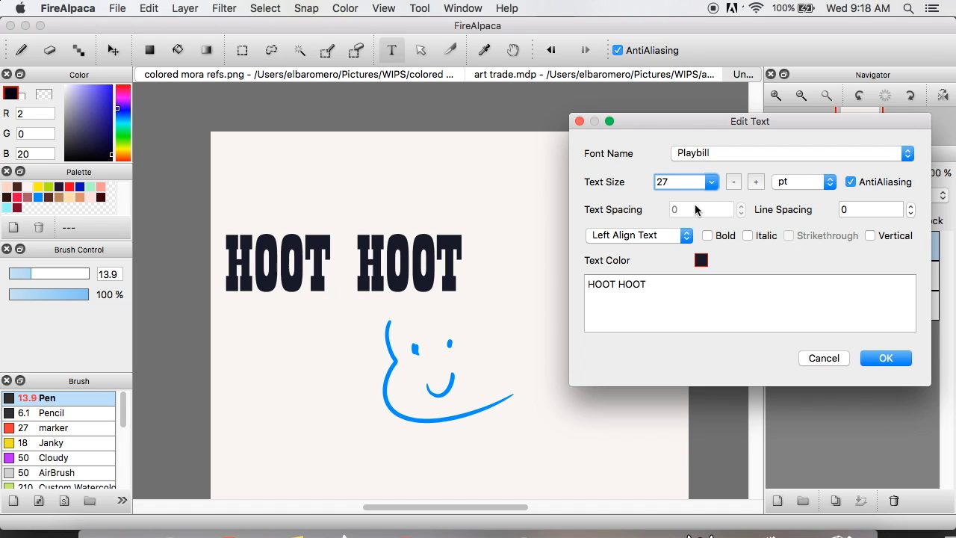
{"action": "left_click", "coordinate": [728, 152]}
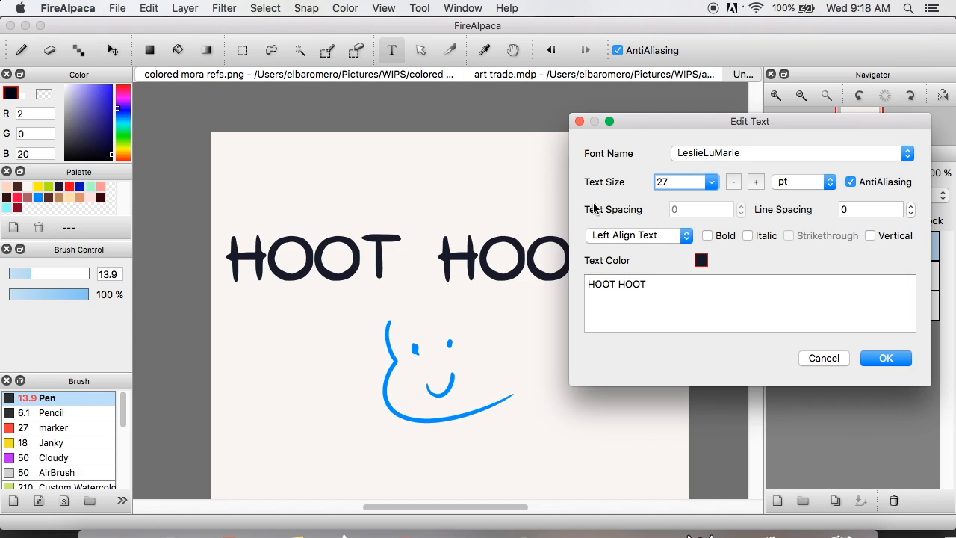
{"action": "mouse_move", "coordinate": [652, 121]}
{"action": "left_mouse_down"}
{"action": "mouse_move", "coordinate": [635, 365]}
{"action": "mouse_move", "coordinate": [747, 101]}
{"action": "mouse_move", "coordinate": [725, 88]}
{"action": "mouse_move", "coordinate": [644, 137]}
{"action": "mouse_move", "coordinate": [642, 125]}
{"action": "left_mouse_up"}
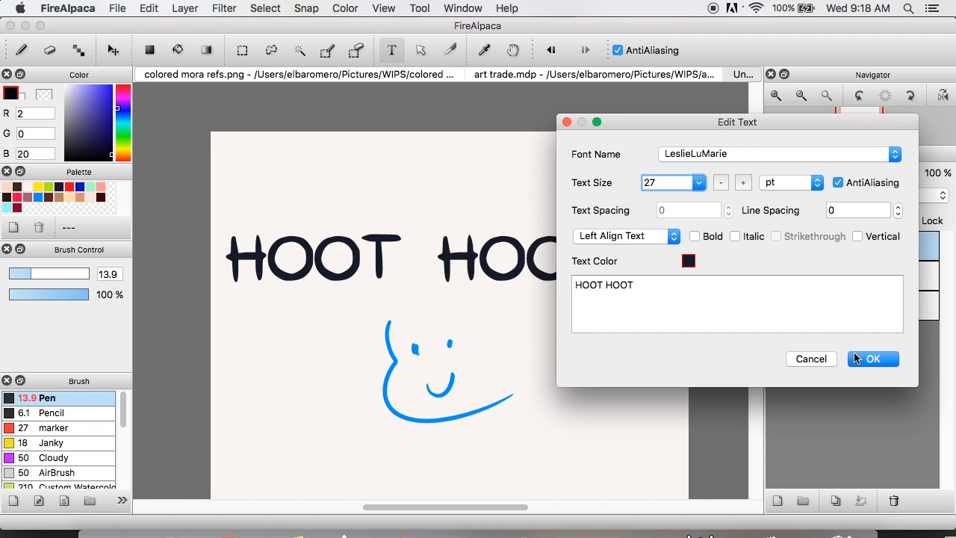
Step: Add three more lines below HOOT HOOT reading "hoot hoot", "HOOT HOOT" and "hoot hoot", keeping the canvas text in view
{"action": "left_click", "coordinate": [669, 292]}
{"action": "key", "text": "Return"}
{"action": "type", "text": "hoot hoot"}
{"action": "key", "text": "Return"}
{"action": "type", "text": "HOOT HOOT"}
{"action": "key", "text": "Return"}
{"action": "type", "text": "h"}
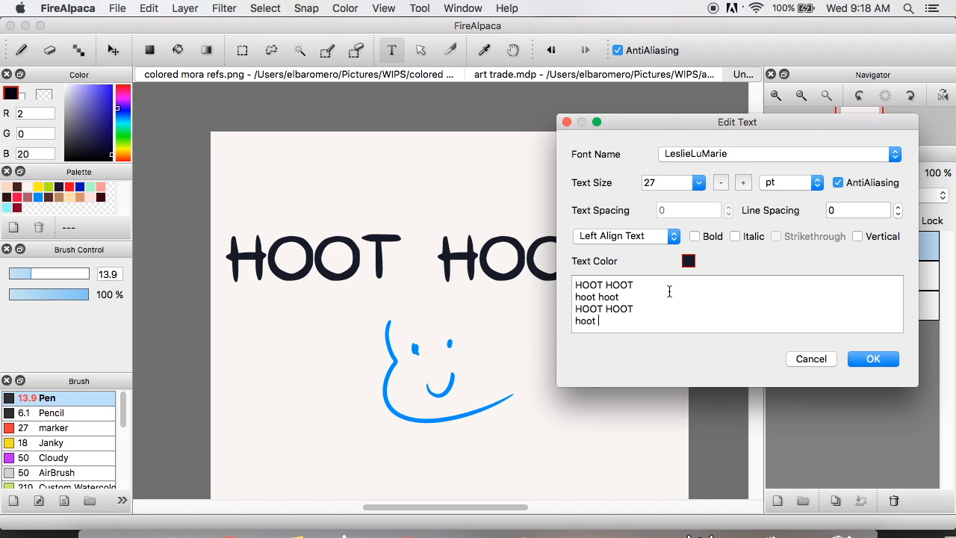
{"action": "left_click_drag", "start_coordinate": [767, 123], "coordinate": [795, 80]}
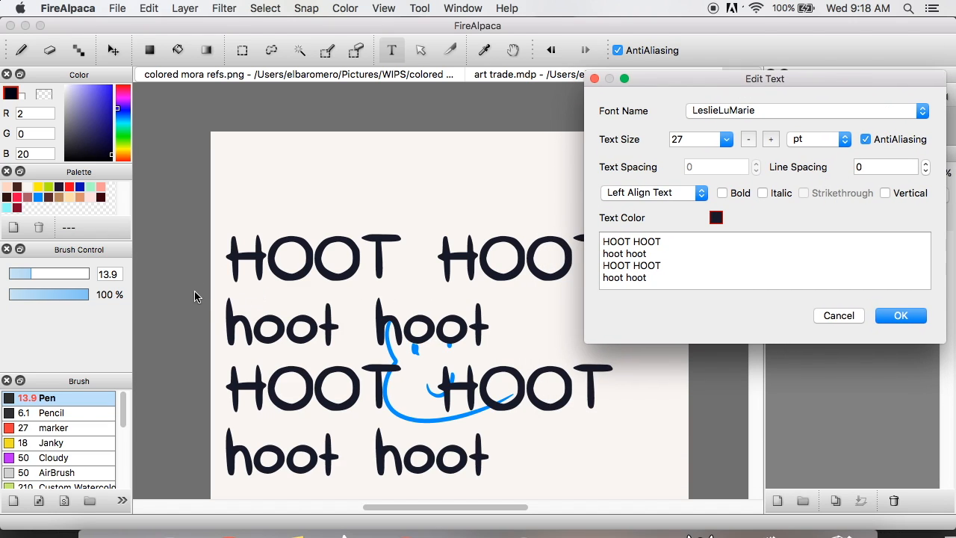
Step: Raise the line spacing of the four-line text to 5 in single increments
{"action": "left_click", "coordinate": [925, 164]}
{"action": "left_click", "coordinate": [926, 163]}
{"action": "left_click", "coordinate": [926, 163]}
{"action": "left_click", "coordinate": [927, 162]}
{"action": "left_click", "coordinate": [926, 163]}
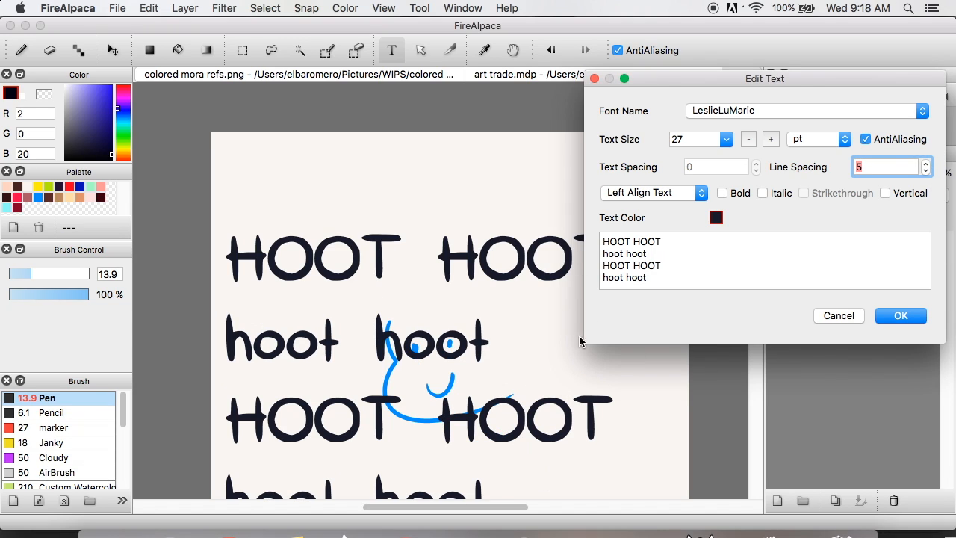
Step: Lower the line spacing of the four-line text in single increments
{"action": "left_click", "coordinate": [928, 172]}
{"action": "left_click", "coordinate": [927, 171]}
{"action": "left_click", "coordinate": [927, 171]}
{"action": "left_click", "coordinate": [927, 171]}
{"action": "left_click", "coordinate": [928, 171]}
{"action": "left_click", "coordinate": [929, 173]}
{"action": "left_click", "coordinate": [930, 172]}
{"action": "left_click", "coordinate": [930, 172]}
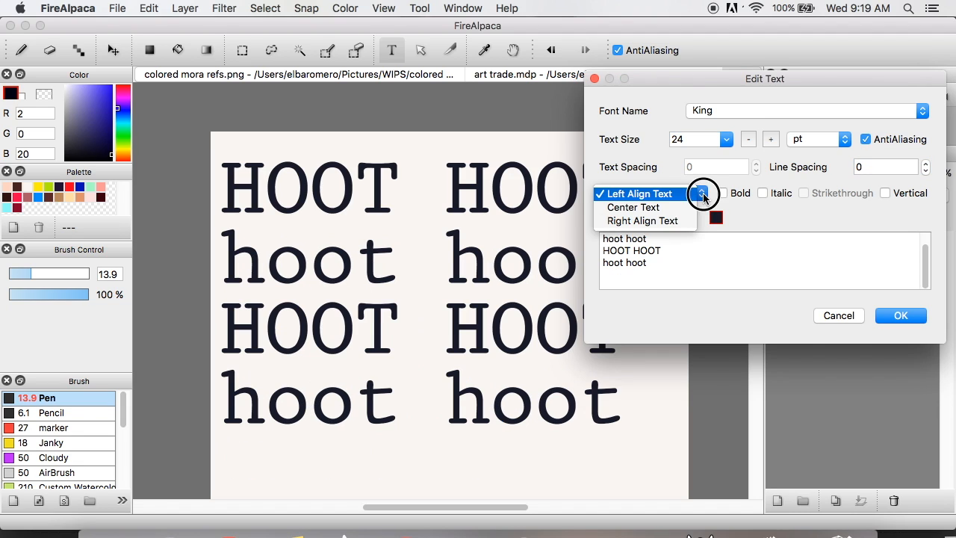
Step: Keep the text left-aligned and try bold and then italic on it, switching each style off again
{"action": "left_click", "coordinate": [792, 230]}
{"action": "left_click", "coordinate": [722, 193]}
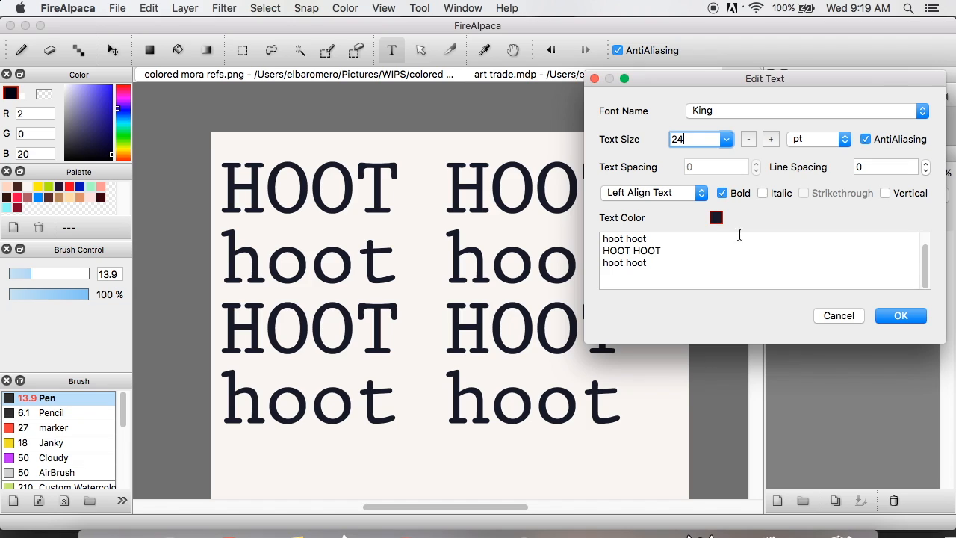
{"action": "left_click", "coordinate": [722, 193]}
{"action": "left_click", "coordinate": [763, 193]}
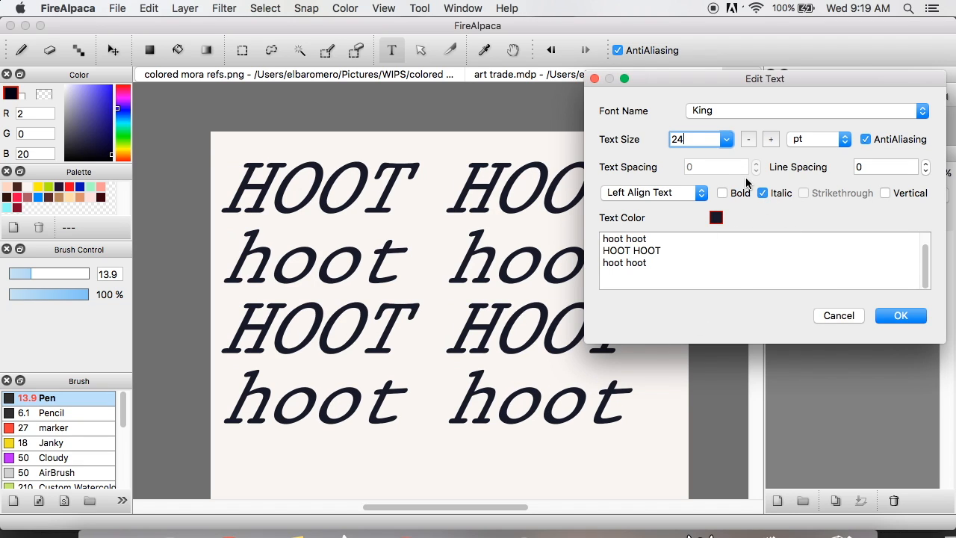
{"action": "left_click", "coordinate": [763, 193]}
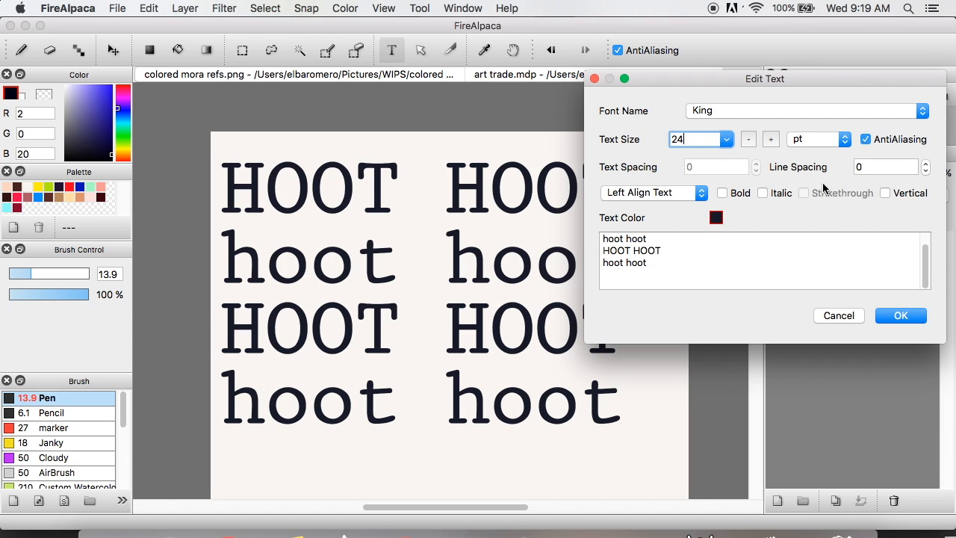
Step: Set the text to vertical, replace it with "leslielumarie" in King at 12 pt, and apply the settings
{"action": "left_click", "coordinate": [888, 194]}
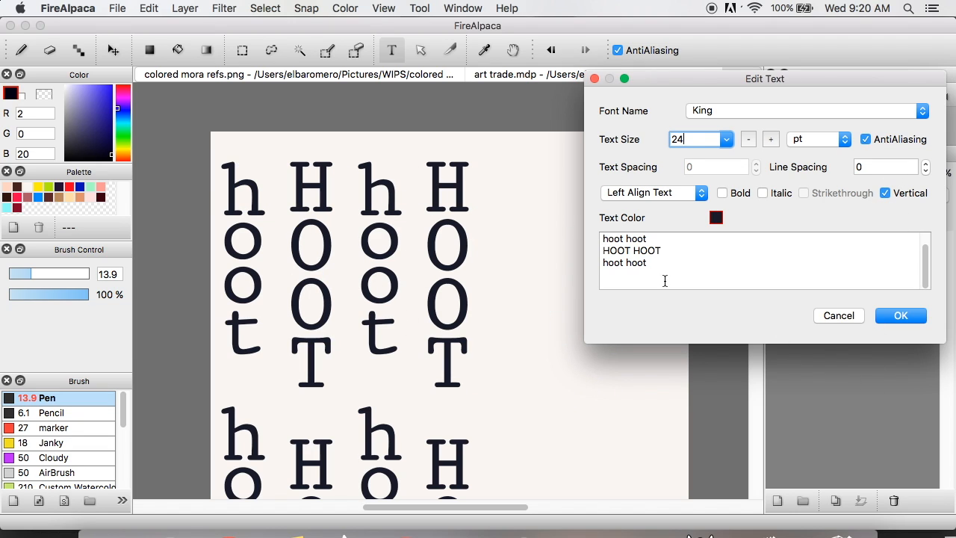
{"action": "left_click_drag", "start_coordinate": [662, 277], "coordinate": [545, 207]}
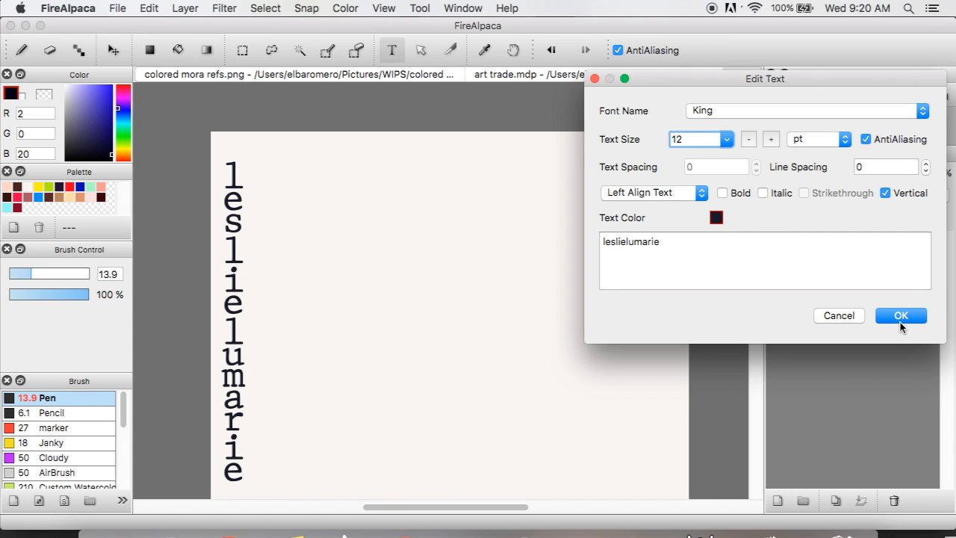
{"action": "left_click", "coordinate": [900, 321]}
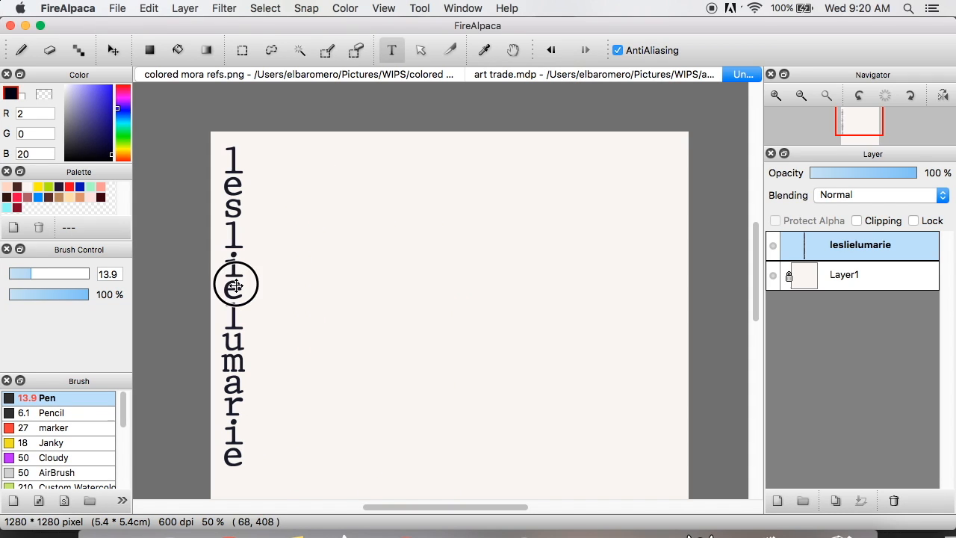
Step: Open the text color choices for the leslielumarie layer and try the pencil colors, ending on Sea Foam
{"action": "double_click", "coordinate": [859, 244]}
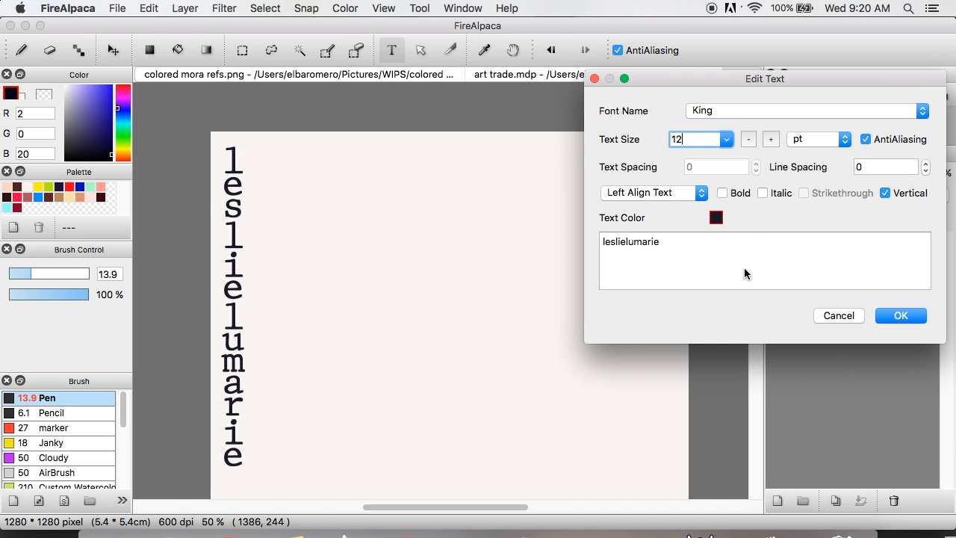
{"action": "left_click", "coordinate": [715, 218]}
{"action": "mouse_move", "coordinate": [369, 162]}
{"action": "left_mouse_down"}
{"action": "mouse_move", "coordinate": [486, 135]}
{"action": "mouse_move", "coordinate": [478, 130]}
{"action": "left_mouse_up"}
{"action": "left_click", "coordinate": [461, 319]}
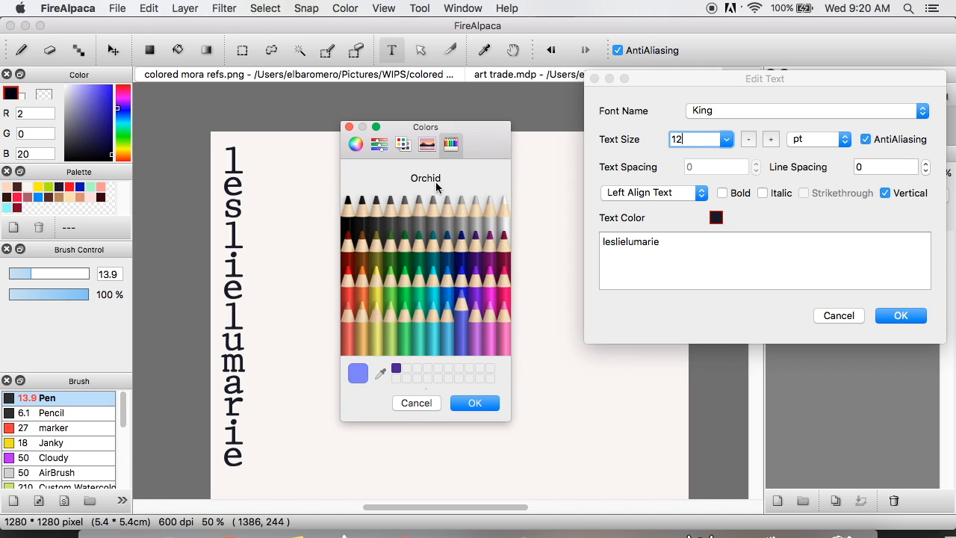
{"action": "left_click", "coordinate": [426, 144]}
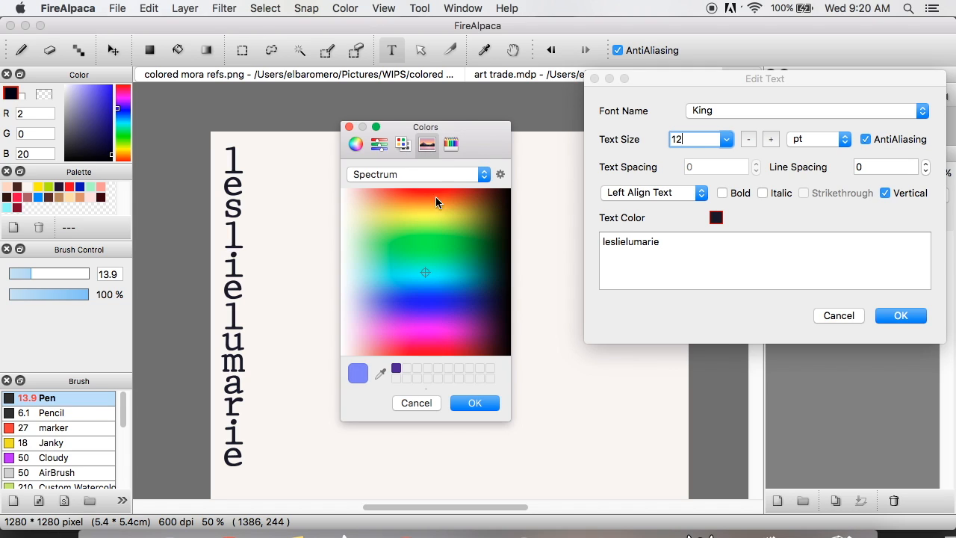
{"action": "left_click", "coordinate": [456, 147]}
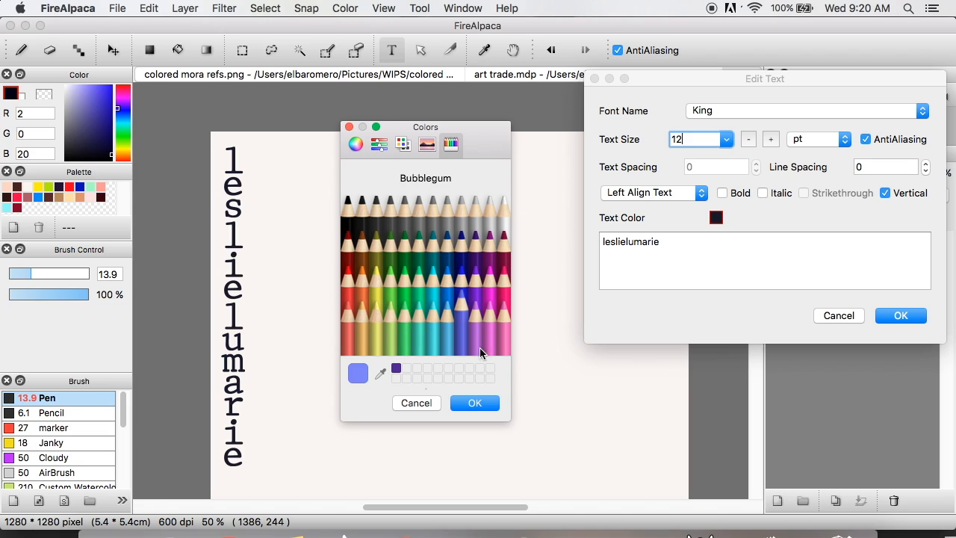
{"action": "left_click", "coordinate": [417, 270]}
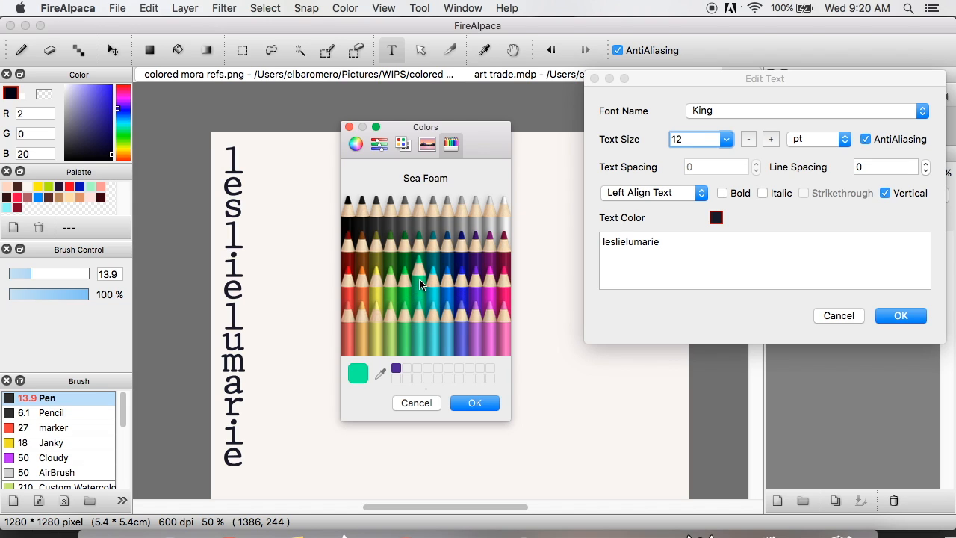
Step: Browse the Spectrum image palette and the Apple, Crayons and Web Safe Colors lists for the text color
{"action": "left_click", "coordinate": [424, 146]}
{"action": "left_click", "coordinate": [441, 174]}
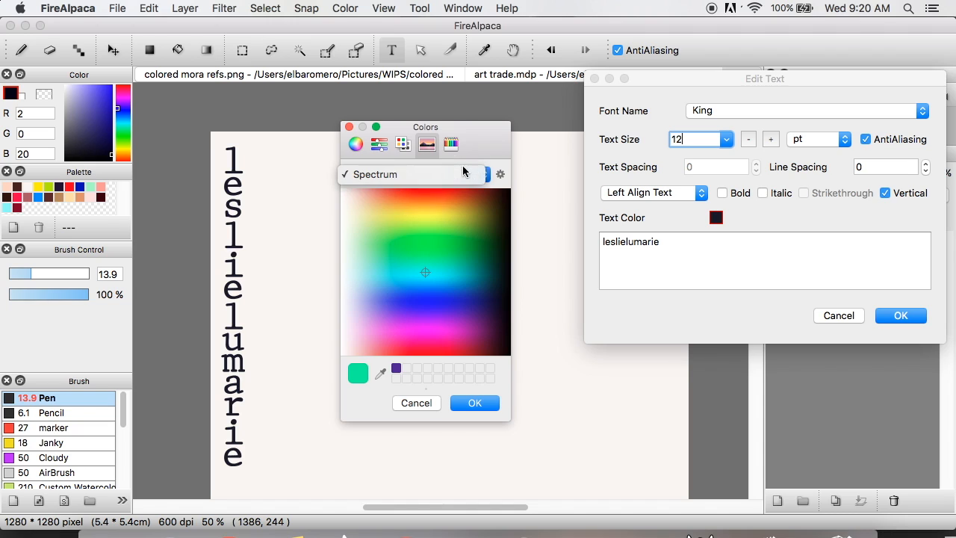
{"action": "left_click", "coordinate": [436, 174]}
{"action": "left_click", "coordinate": [403, 144]}
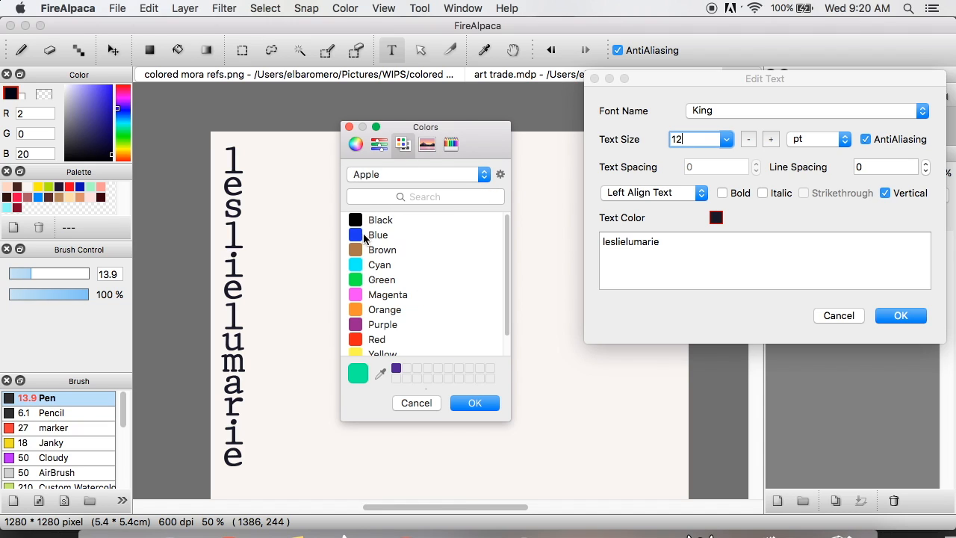
{"action": "left_click_drag", "start_coordinate": [508, 288], "coordinate": [497, 172]}
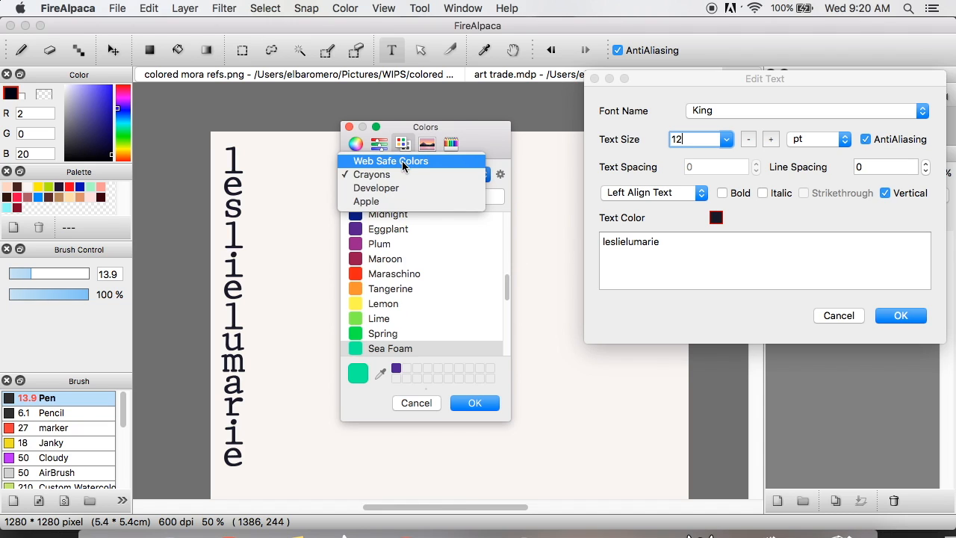
{"action": "left_click", "coordinate": [402, 162]}
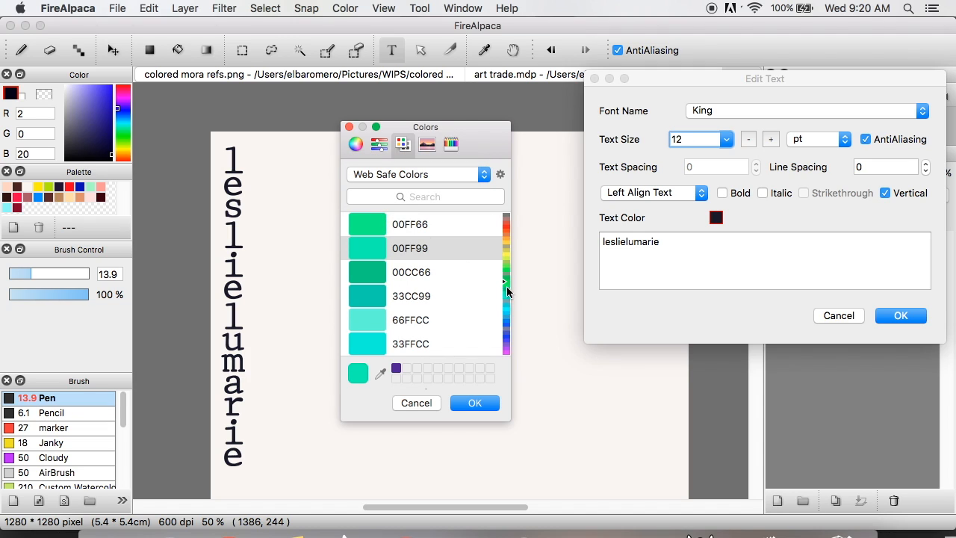
{"action": "left_click_drag", "start_coordinate": [504, 288], "coordinate": [495, 211]}
Step: Look at the RGB sliders, choose a light red on the color wheel, and apply it as the text color
{"action": "left_click", "coordinate": [378, 143]}
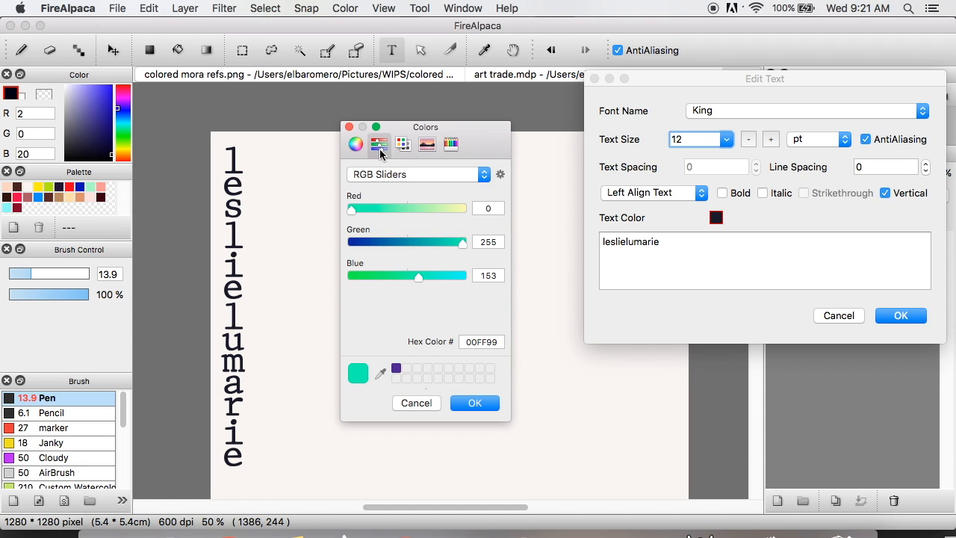
{"action": "left_click", "coordinate": [356, 143]}
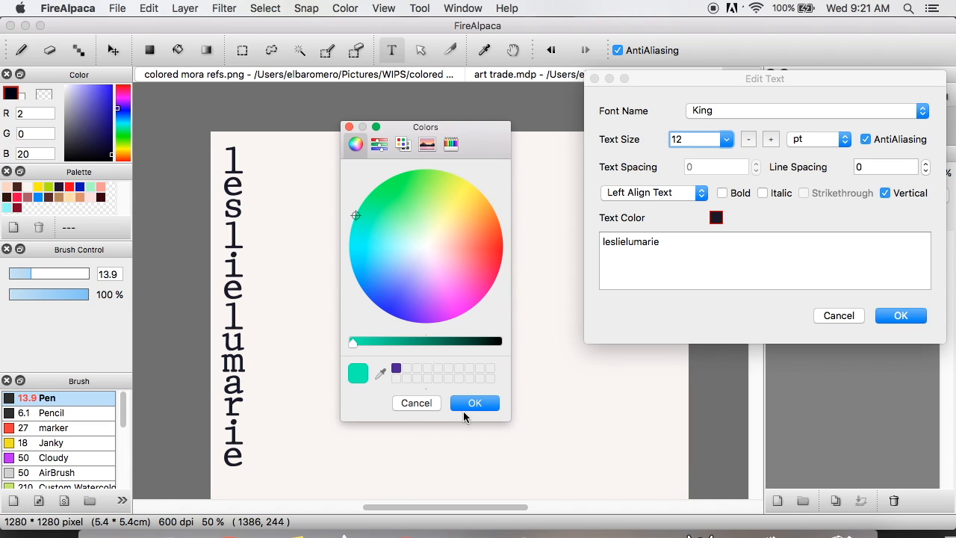
{"action": "left_click", "coordinate": [493, 251]}
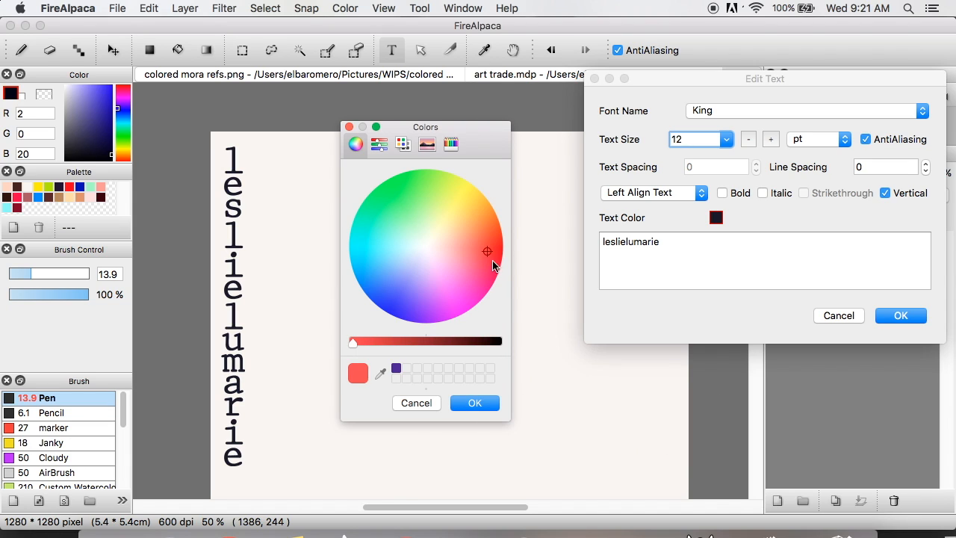
{"action": "left_click", "coordinate": [474, 403]}
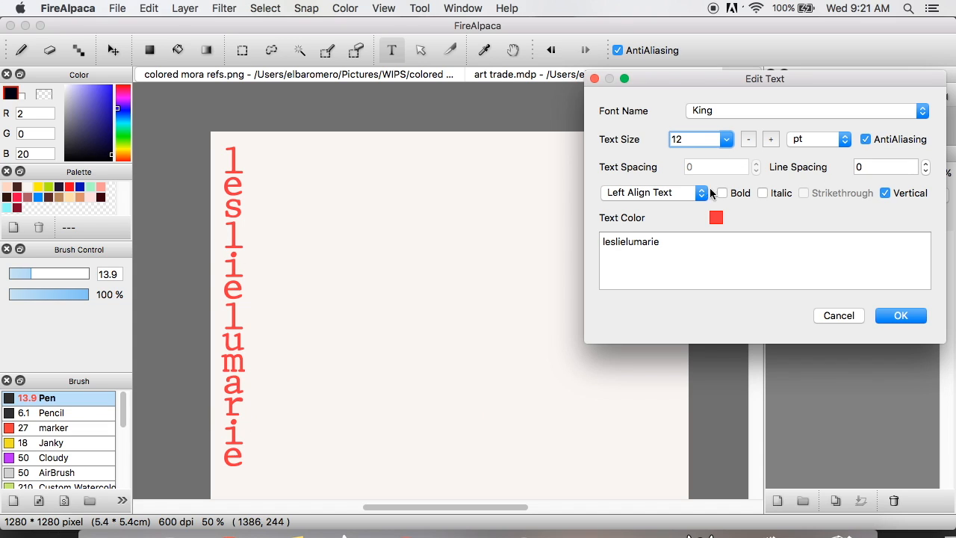
{"action": "left_click", "coordinate": [716, 217]}
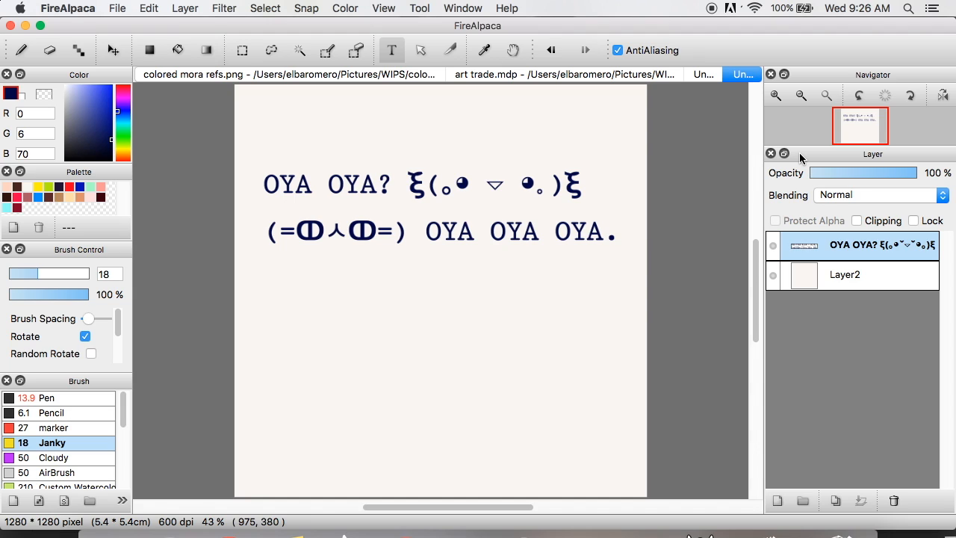
Step: Delete Layer2, the background layer beneath the OYA OYA text layer
{"action": "left_click", "coordinate": [891, 290]}
{"action": "left_click", "coordinate": [895, 501]}
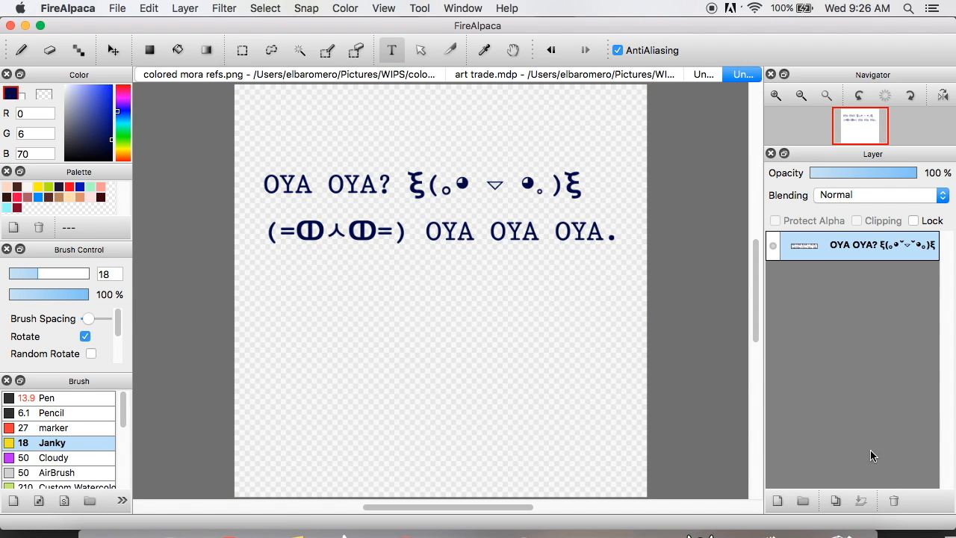
Step: Undo the deletion of Layer2 and add a new layer directly above it
{"action": "key", "text": "super+z"}
{"action": "left_click", "coordinate": [913, 221]}
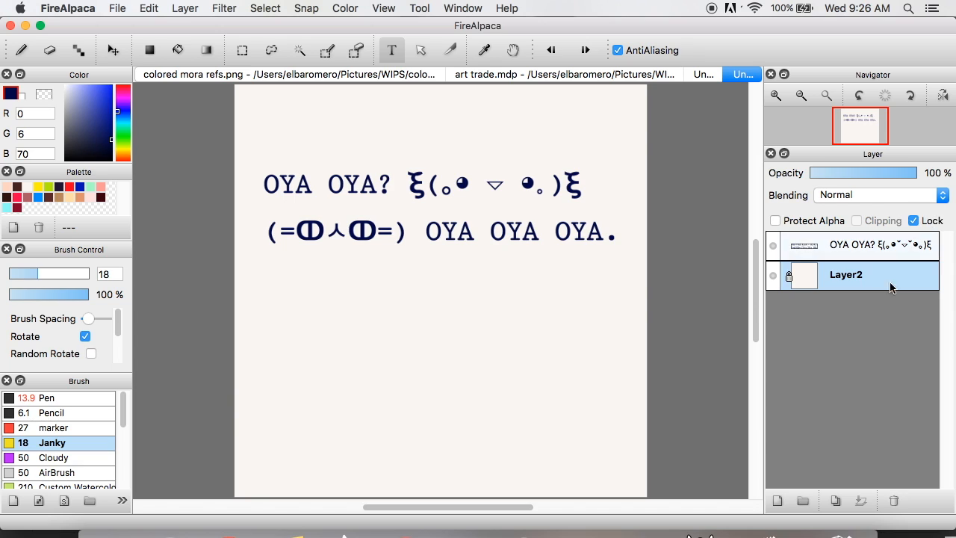
{"action": "left_click", "coordinate": [784, 505]}
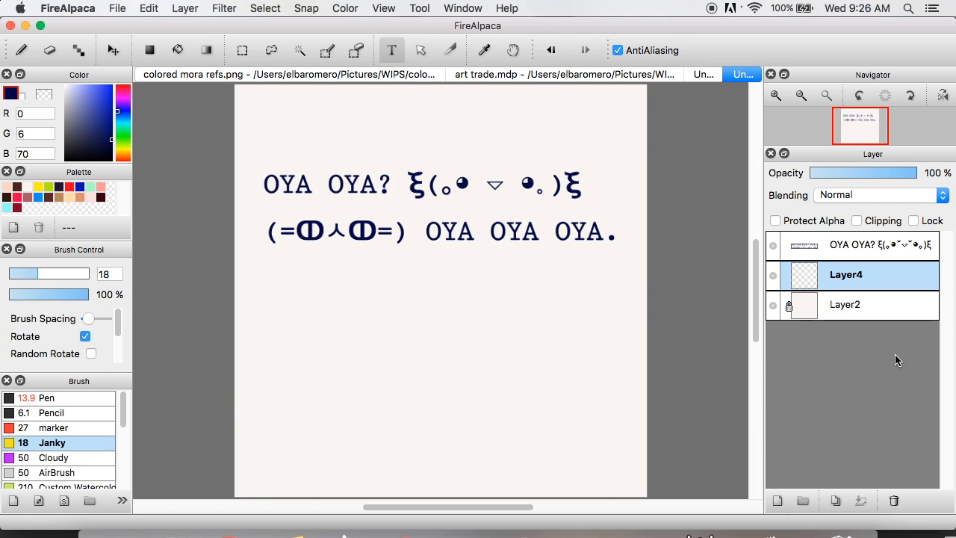
Step: Sketch a face with spiky hair, an ear and a small V-shaped mouth below the text on Layer4 in dark blue (RGB 0, 28, 85)
{"action": "left_click", "coordinate": [15, 198]}
{"action": "left_click", "coordinate": [123, 114]}
{"action": "left_click_drag", "start_coordinate": [111, 129], "coordinate": [122, 135]}
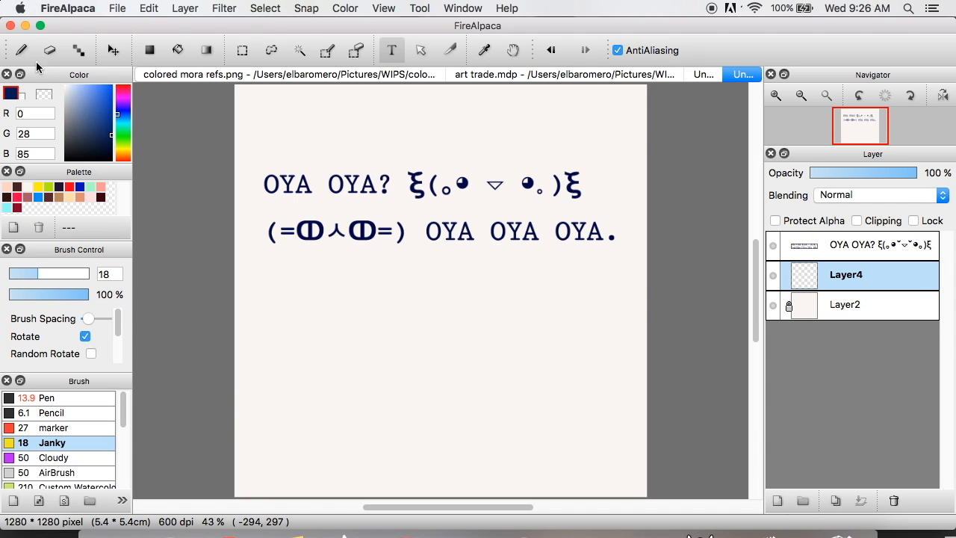
{"action": "left_click", "coordinate": [21, 50]}
{"action": "mouse_move", "coordinate": [457, 311]}
{"action": "left_mouse_down"}
{"action": "mouse_move", "coordinate": [460, 370]}
{"action": "mouse_move", "coordinate": [536, 394]}
{"action": "left_mouse_up"}
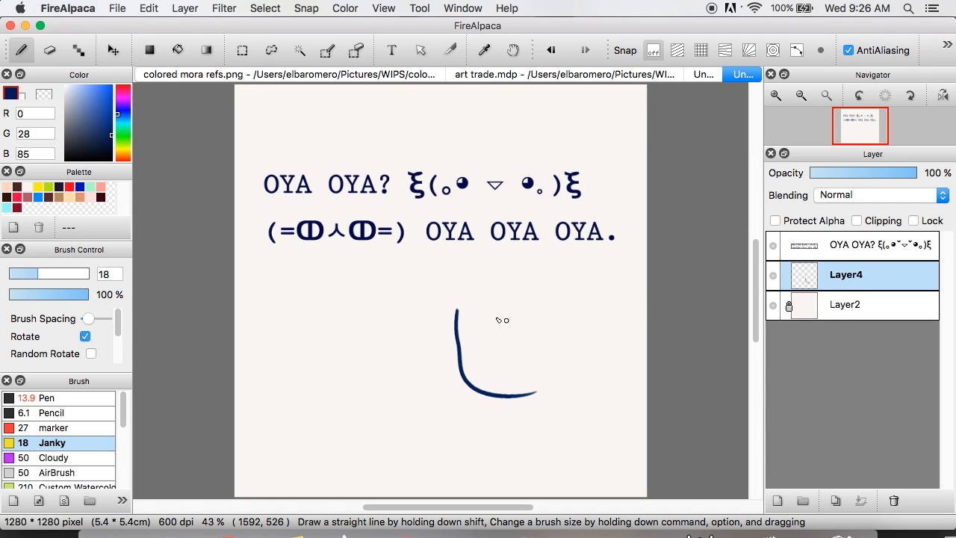
{"action": "left_click_drag", "start_coordinate": [507, 305], "coordinate": [486, 353]}
{"action": "left_click_drag", "start_coordinate": [477, 318], "coordinate": [453, 372]}
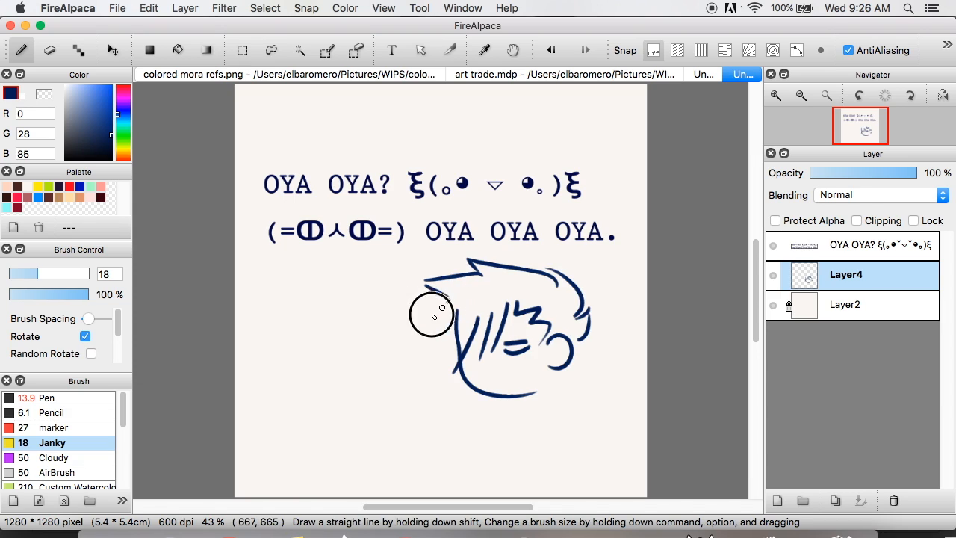
{"action": "mouse_move", "coordinate": [433, 316]}
{"action": "left_mouse_down"}
{"action": "mouse_move", "coordinate": [457, 323]}
{"action": "mouse_move", "coordinate": [452, 368]}
{"action": "mouse_move", "coordinate": [450, 330]}
{"action": "mouse_move", "coordinate": [431, 349]}
{"action": "left_mouse_up"}
{"action": "mouse_move", "coordinate": [431, 349]}
{"action": "left_mouse_down"}
{"action": "mouse_move", "coordinate": [461, 354]}
{"action": "mouse_move", "coordinate": [505, 375]}
{"action": "left_mouse_up"}
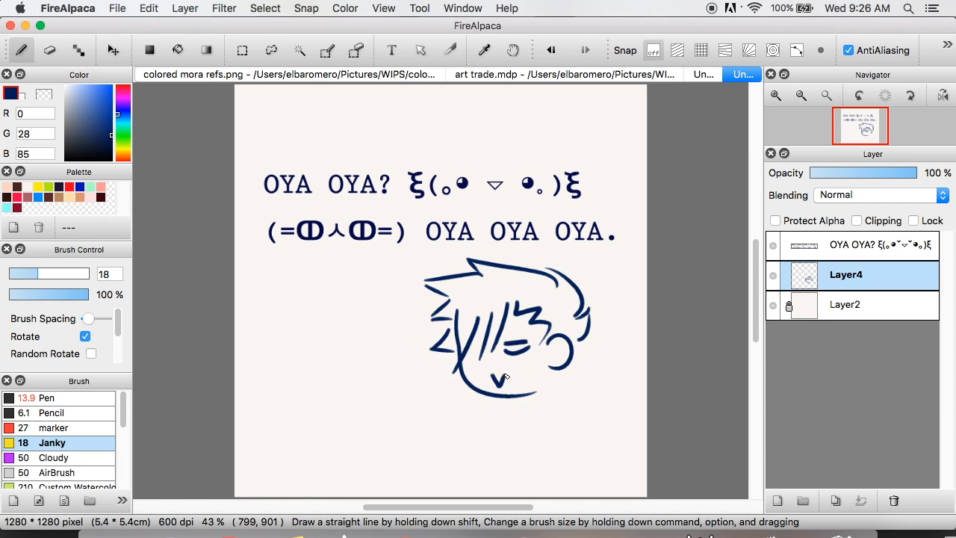
{"action": "left_click_drag", "start_coordinate": [515, 342], "coordinate": [515, 351]}
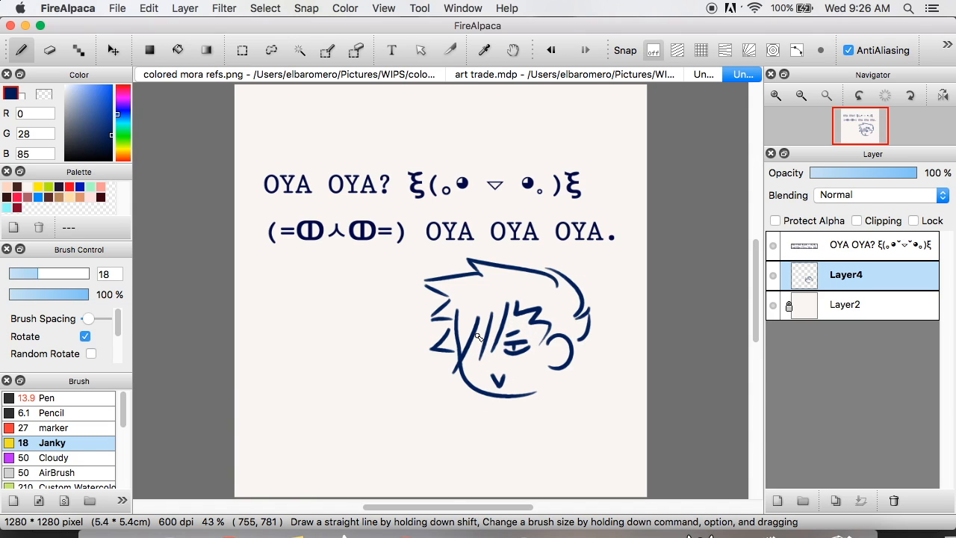
Step: Move the face drawing on Layer4 about 35 px right and 25 px down
{"action": "left_click", "coordinate": [863, 245]}
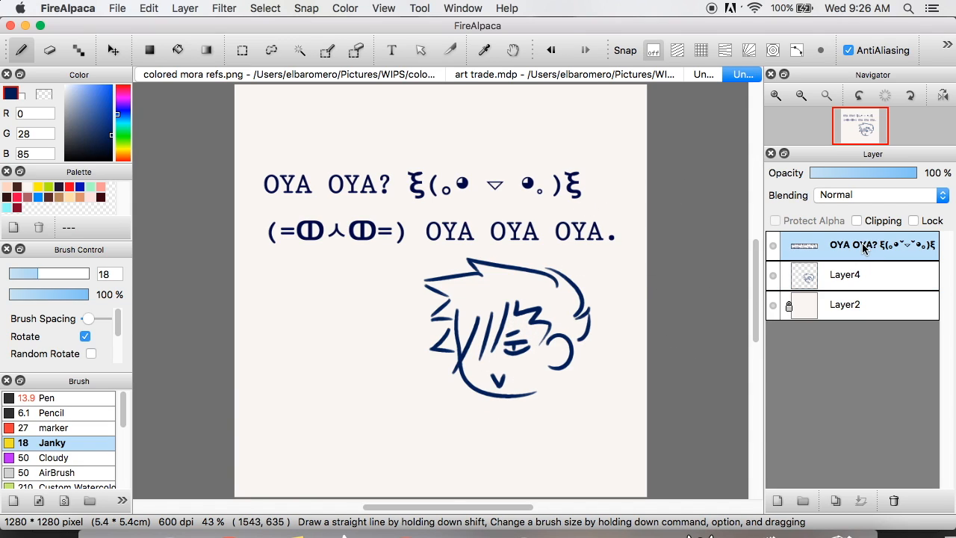
{"action": "left_click", "coordinate": [860, 278]}
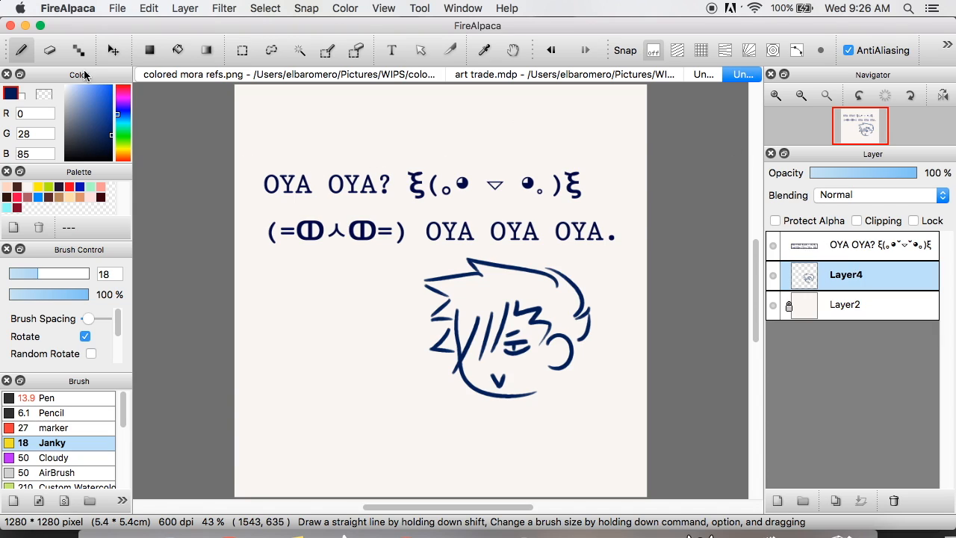
{"action": "left_click", "coordinate": [113, 50]}
{"action": "left_click_drag", "start_coordinate": [546, 358], "coordinate": [558, 366]}
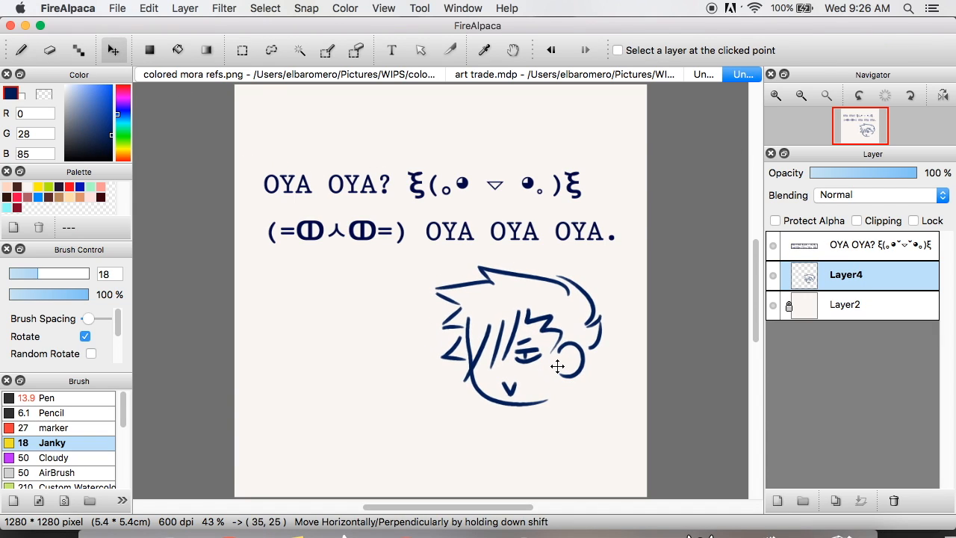
Step: Try to merge the OYA OYA text layer into Layer4 below it
{"action": "left_click", "coordinate": [21, 53]}
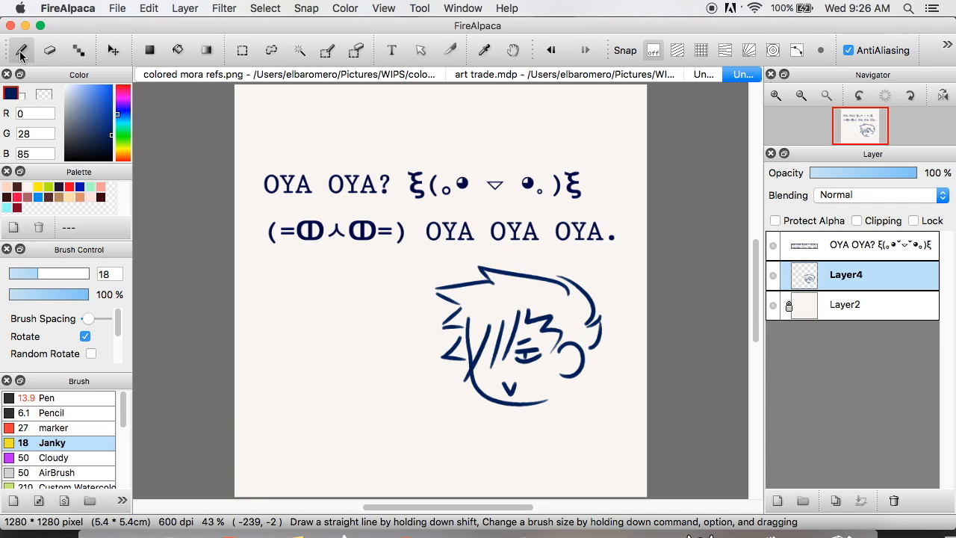
{"action": "left_click", "coordinate": [879, 253]}
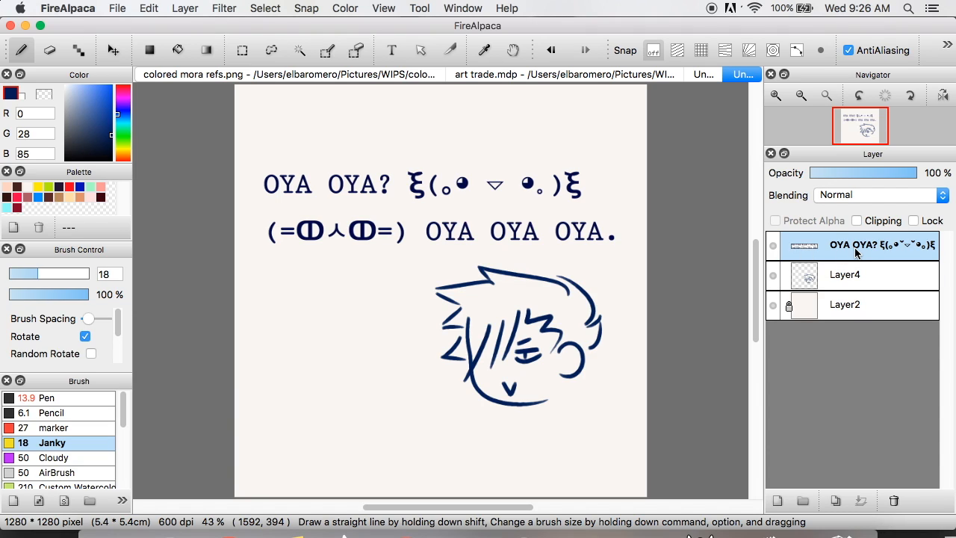
{"action": "left_click", "coordinate": [860, 502]}
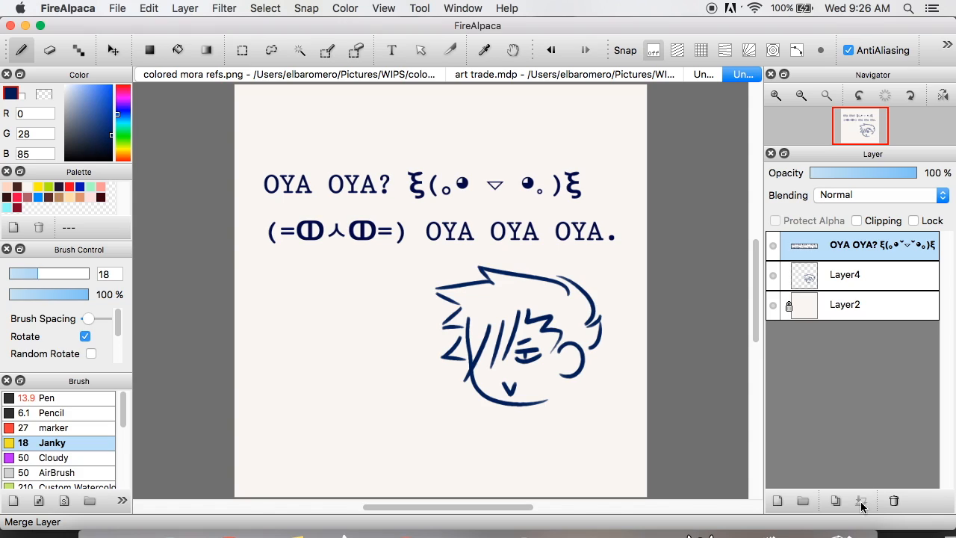
{"action": "left_click", "coordinate": [863, 501]}
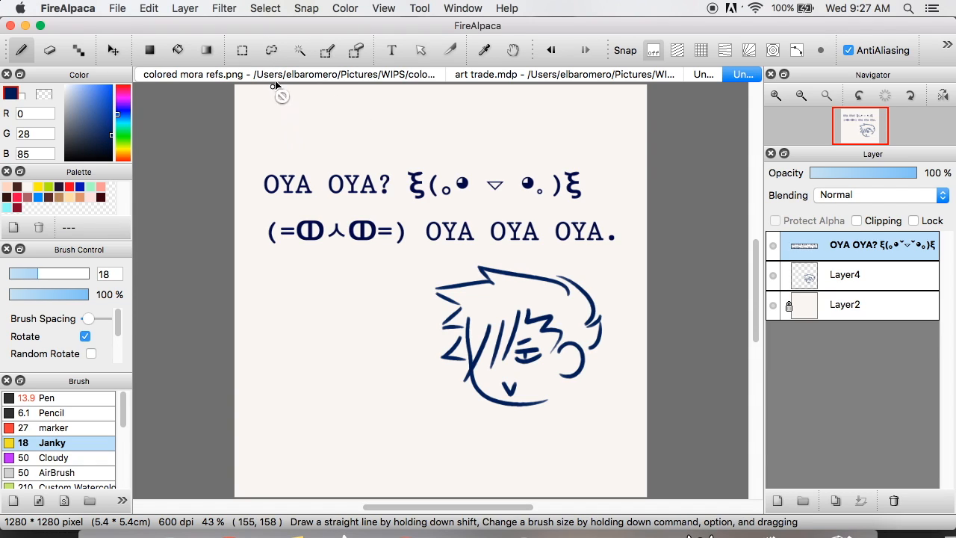
Step: Copy the OYA OYA text through a large lasso selection, paste it as a new layer, and hide the original text layer
{"action": "left_click", "coordinate": [271, 50]}
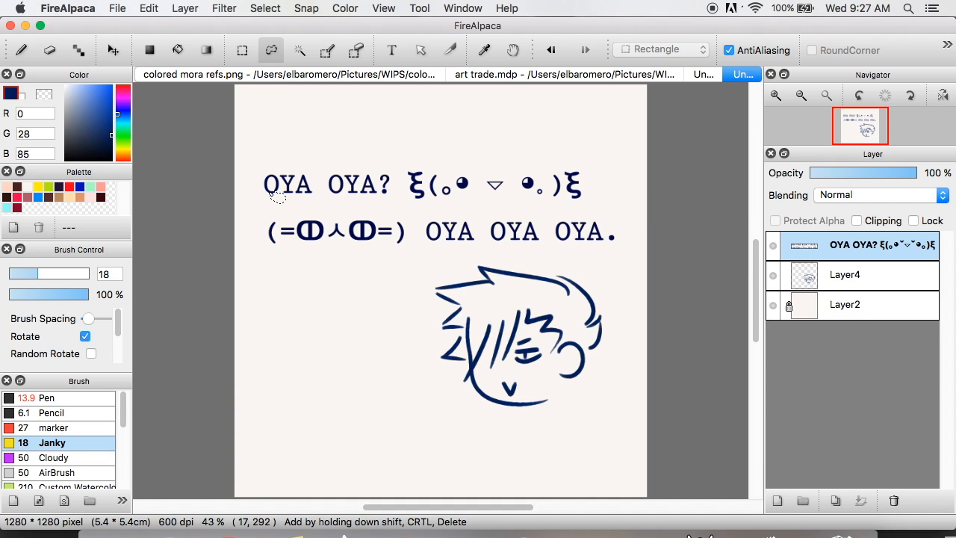
{"action": "mouse_move", "coordinate": [299, 121]}
{"action": "left_mouse_down"}
{"action": "mouse_move", "coordinate": [730, 267]}
{"action": "mouse_move", "coordinate": [450, 129]}
{"action": "left_mouse_up"}
{"action": "key", "text": "super+c"}
{"action": "key", "text": "super+v"}
{"action": "key", "text": "super+d"}
{"action": "left_click", "coordinate": [777, 281]}
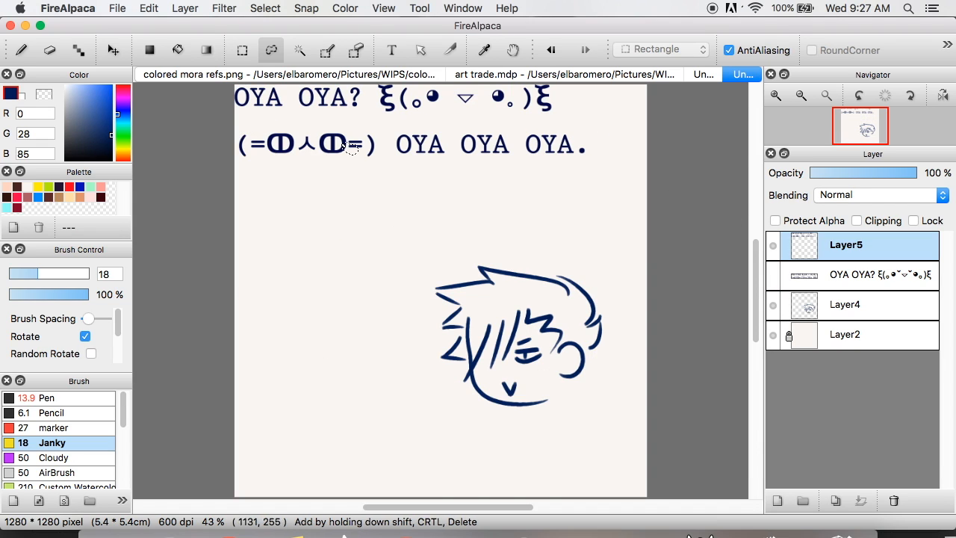
Step: Move the pasted text down above the face drawing and merge its layer into Layer4
{"action": "left_click", "coordinate": [116, 51]}
{"action": "left_click_drag", "start_coordinate": [547, 284], "coordinate": [534, 284]}
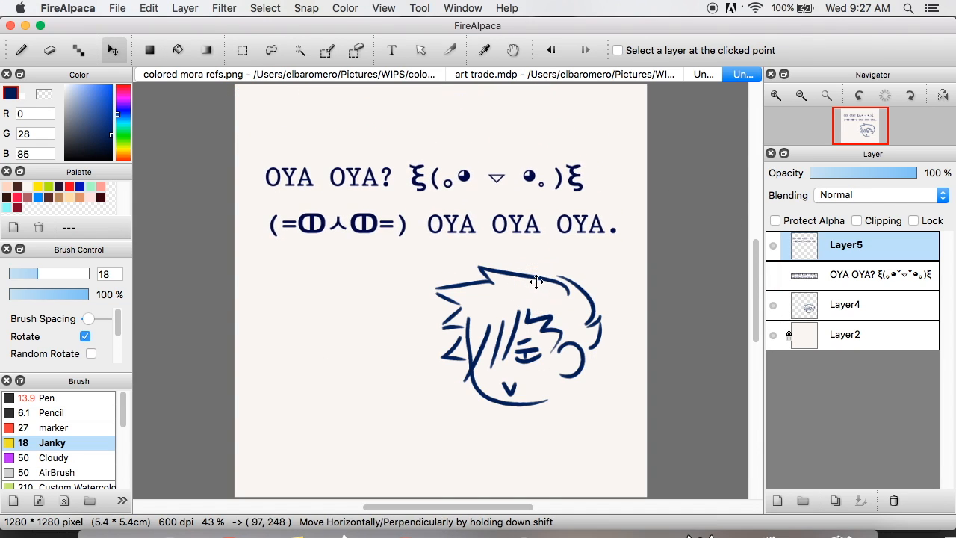
{"action": "left_click_drag", "start_coordinate": [876, 238], "coordinate": [875, 290]}
{"action": "left_click", "coordinate": [861, 503]}
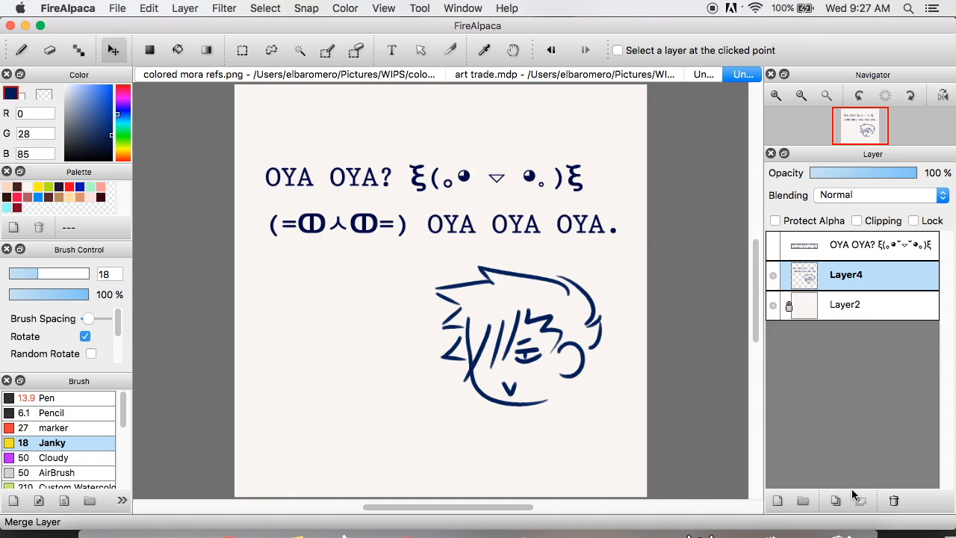
Step: Undo the merge and repositioning, remove the pasted text layer, and show the original OYA OYA text layer
{"action": "left_click", "coordinate": [773, 275]}
{"action": "left_click", "coordinate": [774, 275]}
{"action": "key", "text": "super+z"}
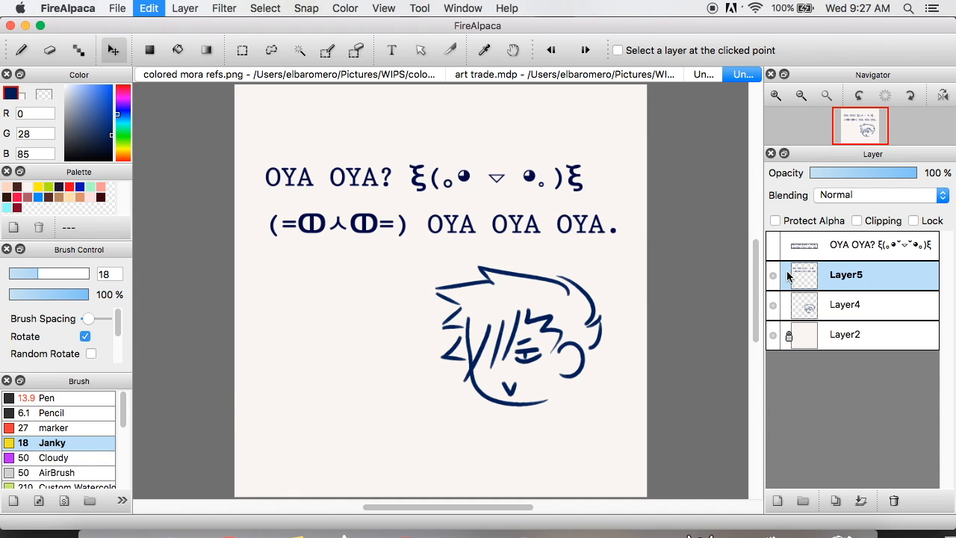
{"action": "key", "text": "super+z"}
{"action": "key", "text": "super+z"}
{"action": "key", "text": "super+z"}
{"action": "key", "text": "super+z"}
{"action": "key", "text": "super+z"}
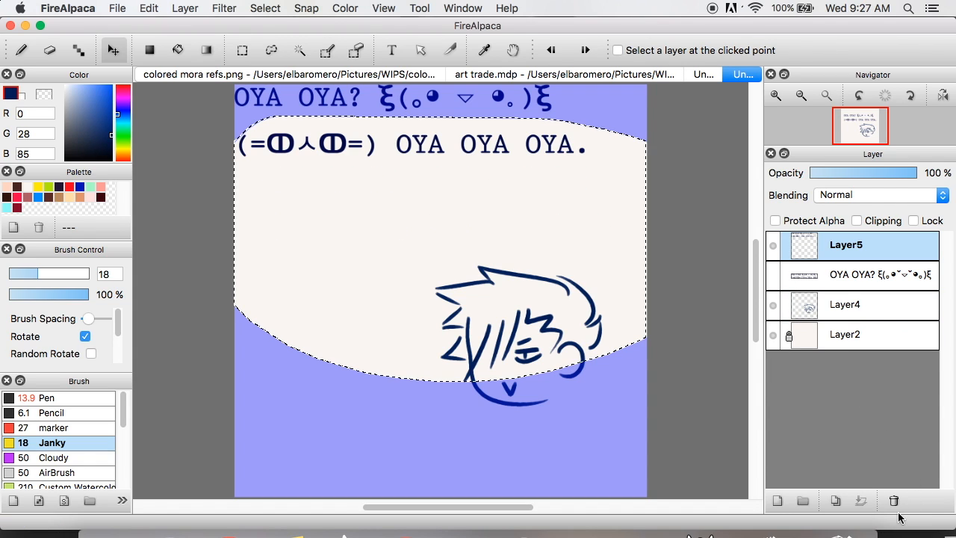
{"action": "left_click", "coordinate": [774, 247]}
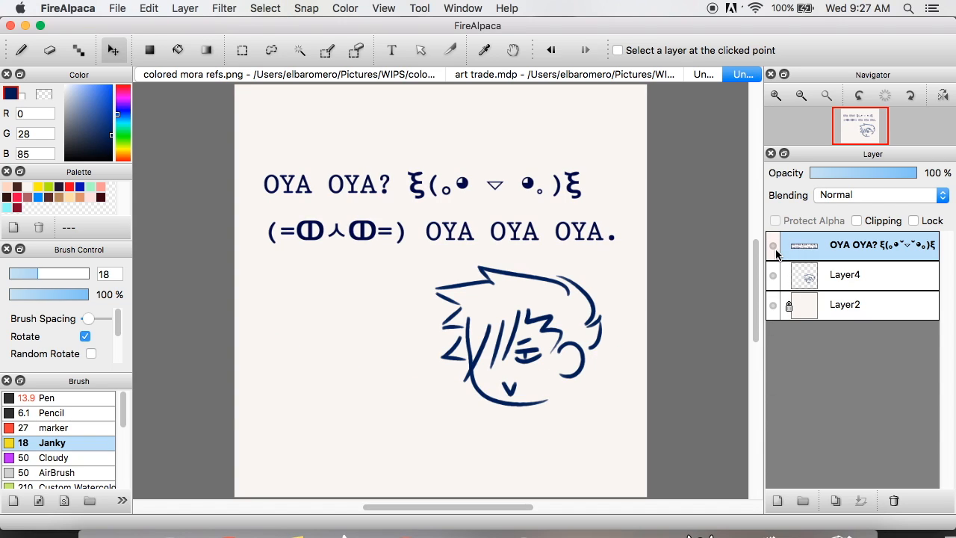
Step: Lasso a tiny sliver above the text and copy the OYA OYA text layer
{"action": "left_click", "coordinate": [281, 53]}
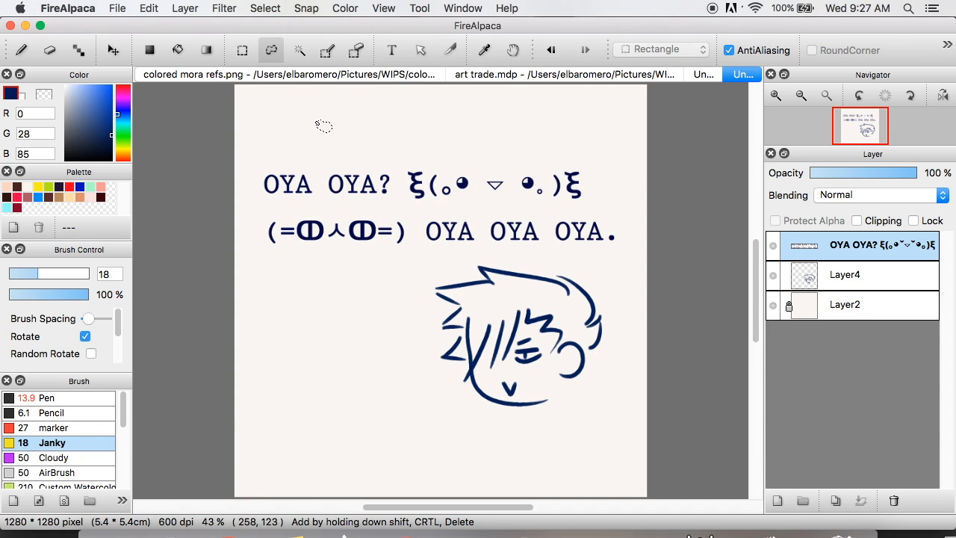
{"action": "left_click_drag", "start_coordinate": [314, 120], "coordinate": [322, 135]}
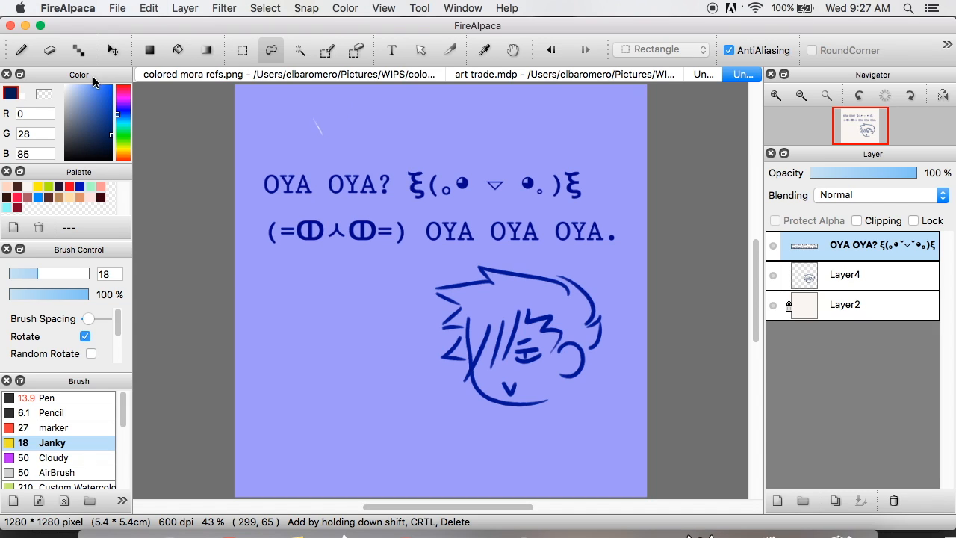
{"action": "left_click", "coordinate": [149, 8]}
{"action": "left_click", "coordinate": [158, 66]}
Step: Try out a pasted copy of the text above the face with the original hidden, and delete the copy to bring back the original
{"action": "left_click", "coordinate": [149, 9]}
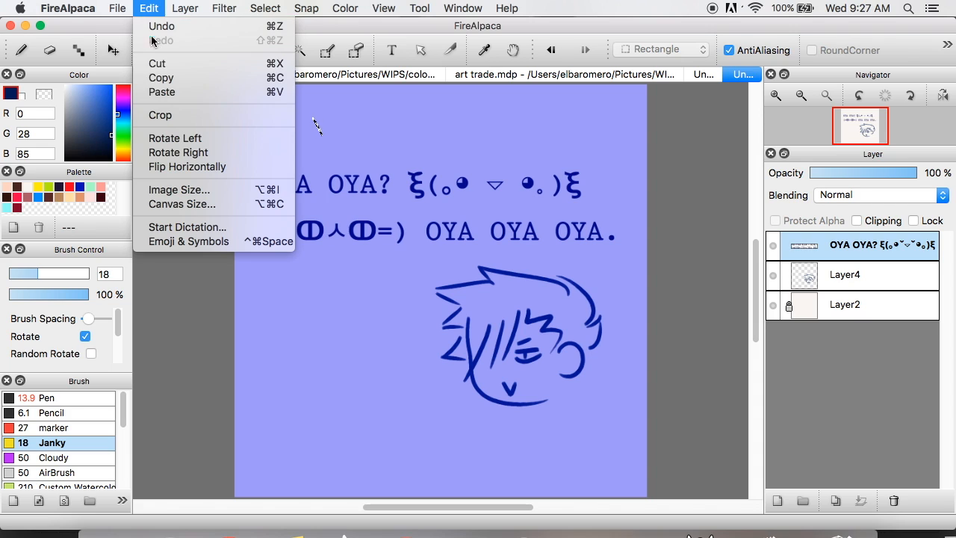
{"action": "left_click", "coordinate": [171, 95]}
{"action": "left_click", "coordinate": [249, 309]}
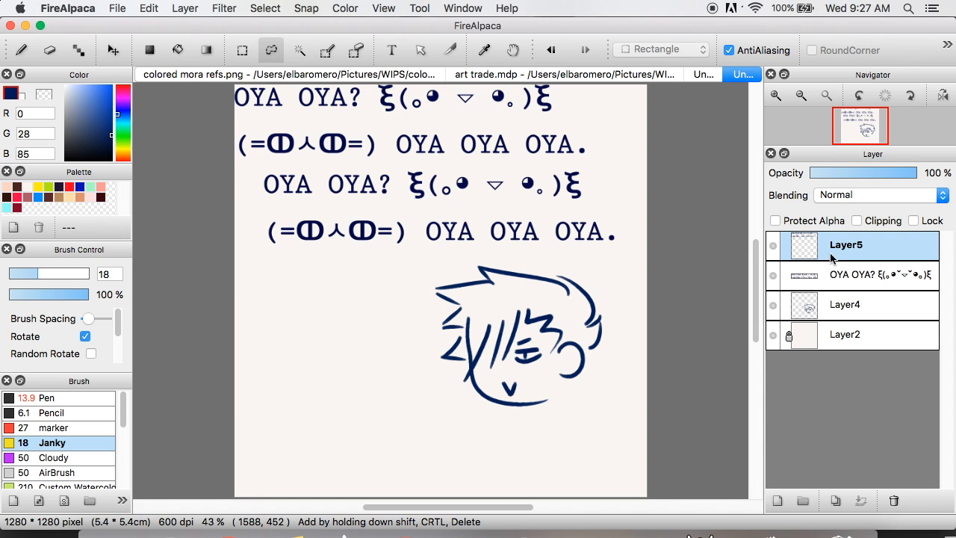
{"action": "left_click", "coordinate": [774, 276]}
{"action": "left_click", "coordinate": [112, 50]}
{"action": "left_click_drag", "start_coordinate": [479, 183], "coordinate": [511, 271]}
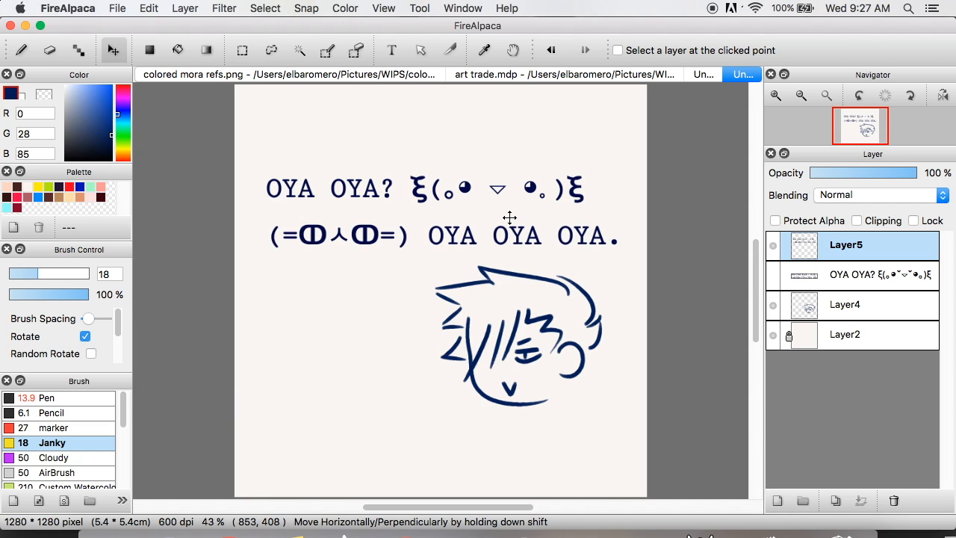
{"action": "left_click", "coordinate": [894, 501]}
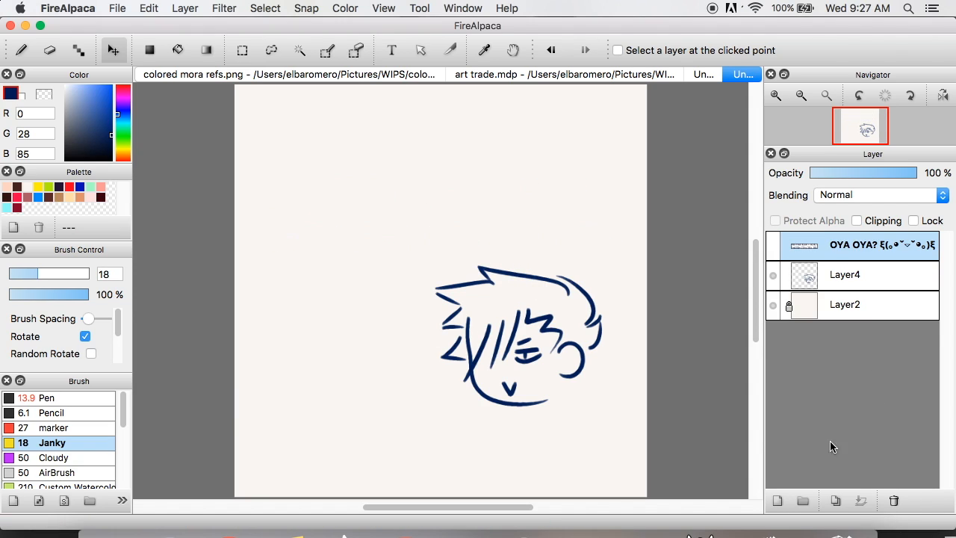
{"action": "left_click", "coordinate": [773, 247]}
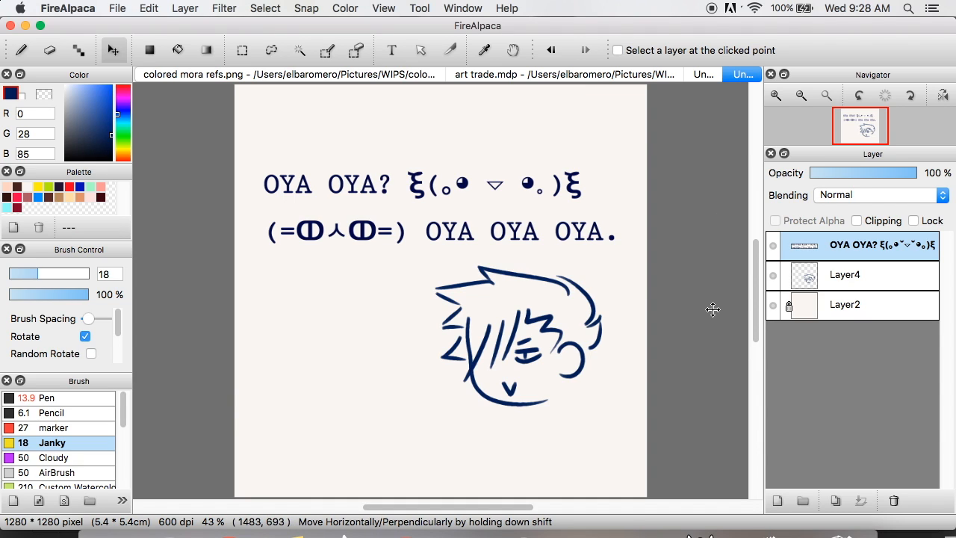
Step: Paste the copied text again in place of the hidden original, move it above the face, and swap it back for the original text layer
{"action": "key", "text": "m"}
{"action": "key", "text": "super+v"}
{"action": "left_click", "coordinate": [774, 275]}
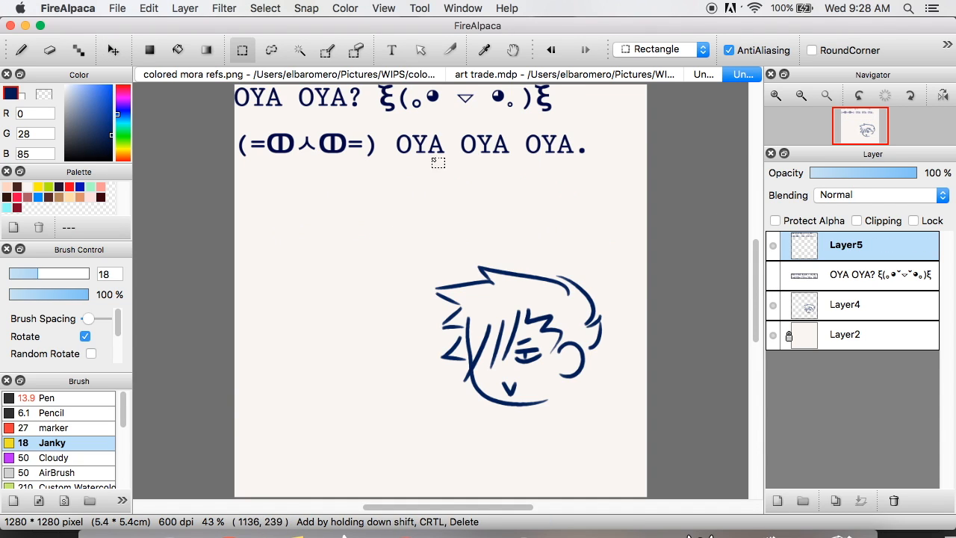
{"action": "left_click", "coordinate": [113, 50]}
{"action": "left_click_drag", "start_coordinate": [496, 226], "coordinate": [530, 304]}
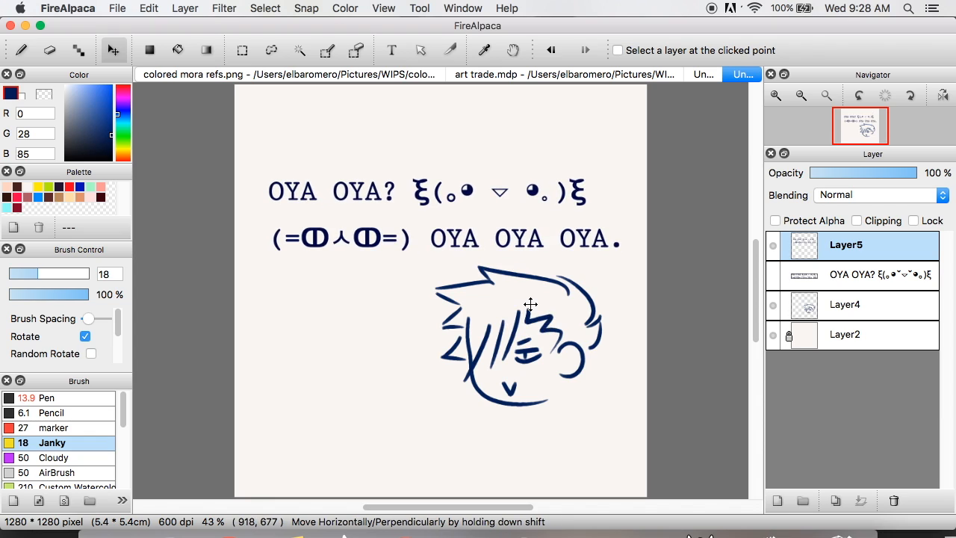
{"action": "left_click", "coordinate": [894, 501]}
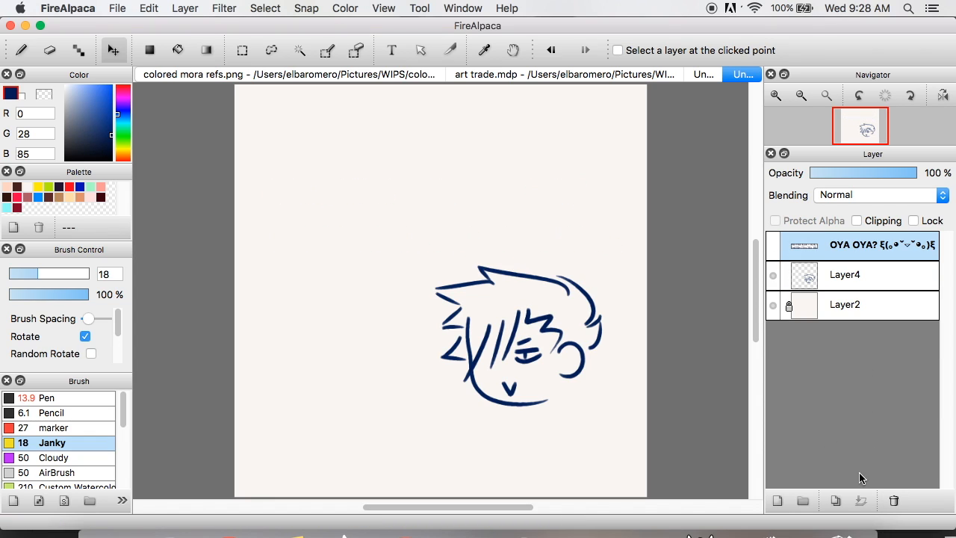
{"action": "left_click", "coordinate": [773, 247]}
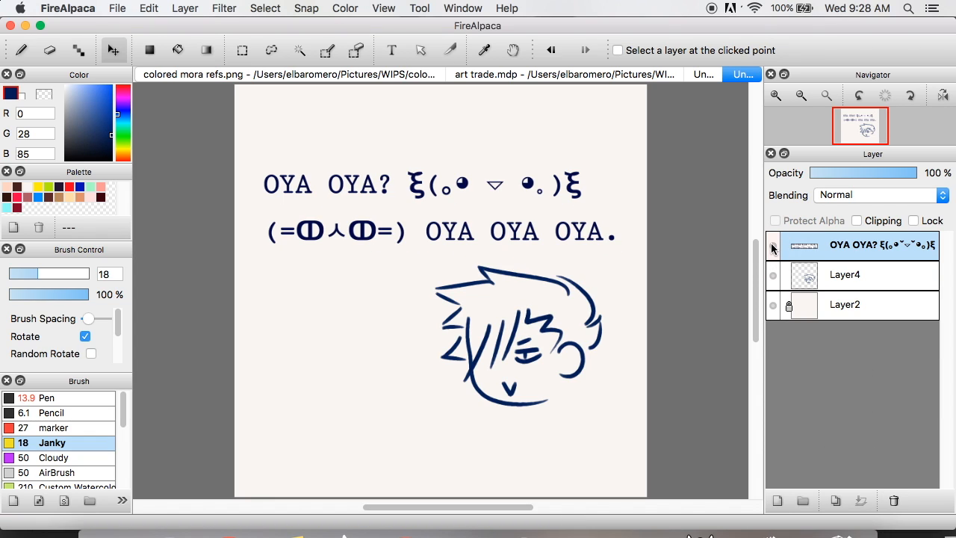
Step: Paste the copied text as a new layer, hide the original text layer, and move the copy into the upper part of the canvas
{"action": "key", "text": "super+v"}
{"action": "left_click", "coordinate": [882, 276]}
{"action": "left_click", "coordinate": [773, 278]}
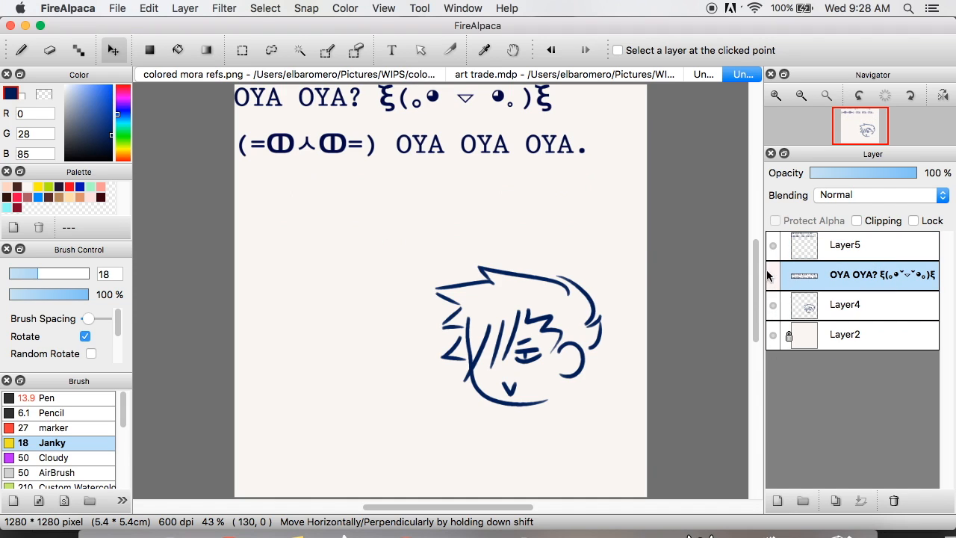
{"action": "left_click", "coordinate": [853, 253]}
{"action": "left_click_drag", "start_coordinate": [448, 258], "coordinate": [484, 311]}
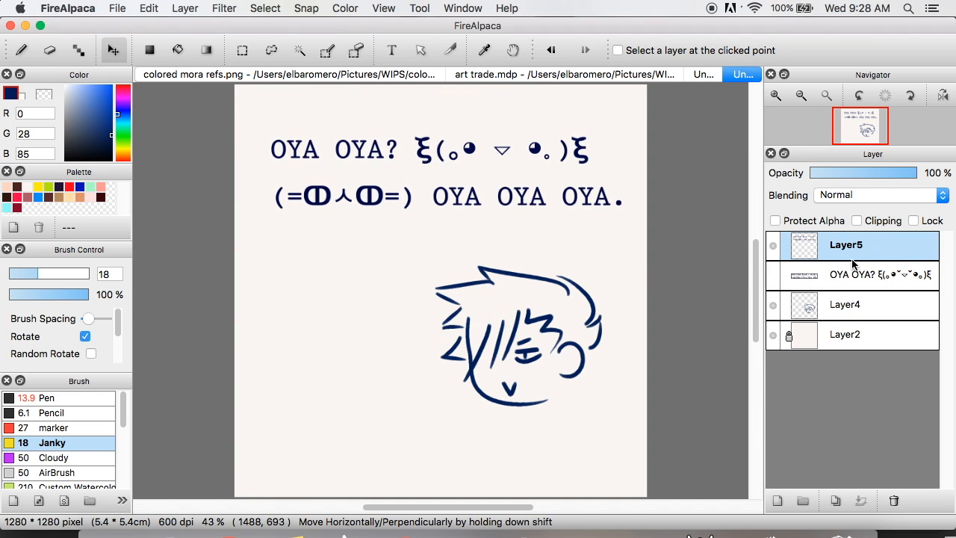
Step: Cut the second text line from Layer5 with a rectangular selection and paste it onto its own layer
{"action": "left_click", "coordinate": [242, 50]}
{"action": "left_click_drag", "start_coordinate": [700, 264], "coordinate": [239, 175]}
{"action": "key", "text": "super+x"}
{"action": "key", "text": "super+v"}
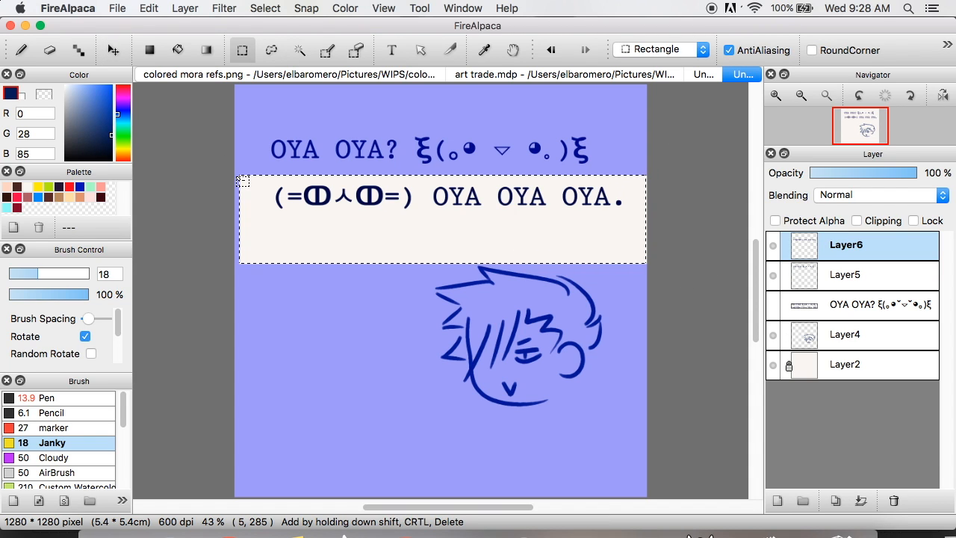
Step: Deselect, move the second text line on Layer6 down towards the face, and select Layer5
{"action": "key", "text": "super+d"}
{"action": "left_click", "coordinate": [113, 50]}
{"action": "left_click_drag", "start_coordinate": [563, 281], "coordinate": [562, 356]}
{"action": "left_click", "coordinate": [890, 289]}
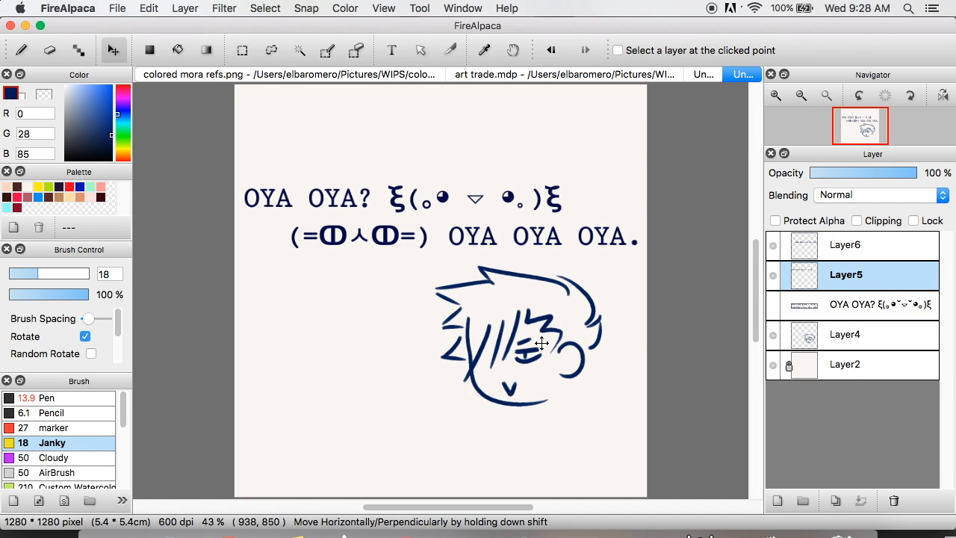
Step: Merge Layer6 down into Layer5, delete the hidden original text layer, and move the merged text slightly up
{"action": "left_click", "coordinate": [874, 245]}
{"action": "left_click", "coordinate": [862, 501]}
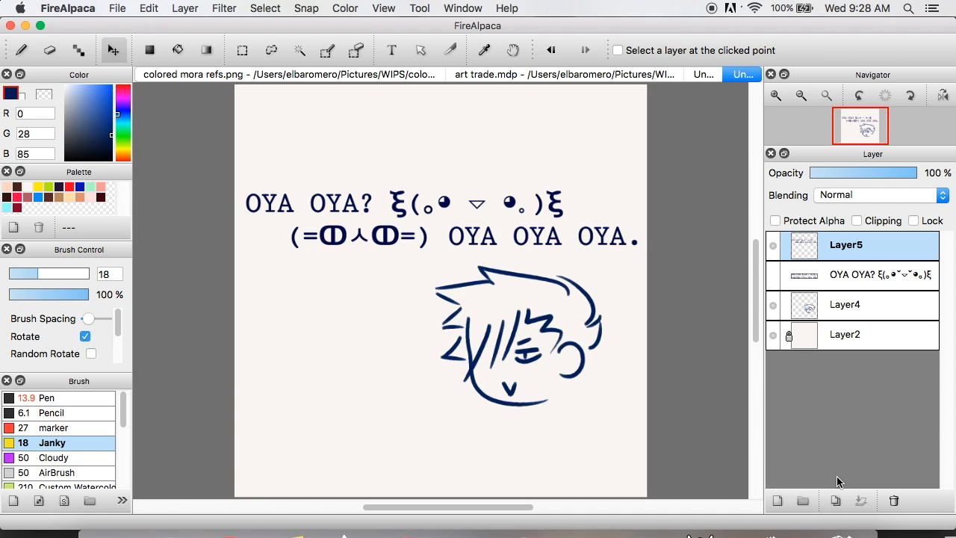
{"action": "left_click_drag", "start_coordinate": [517, 279], "coordinate": [516, 280]}
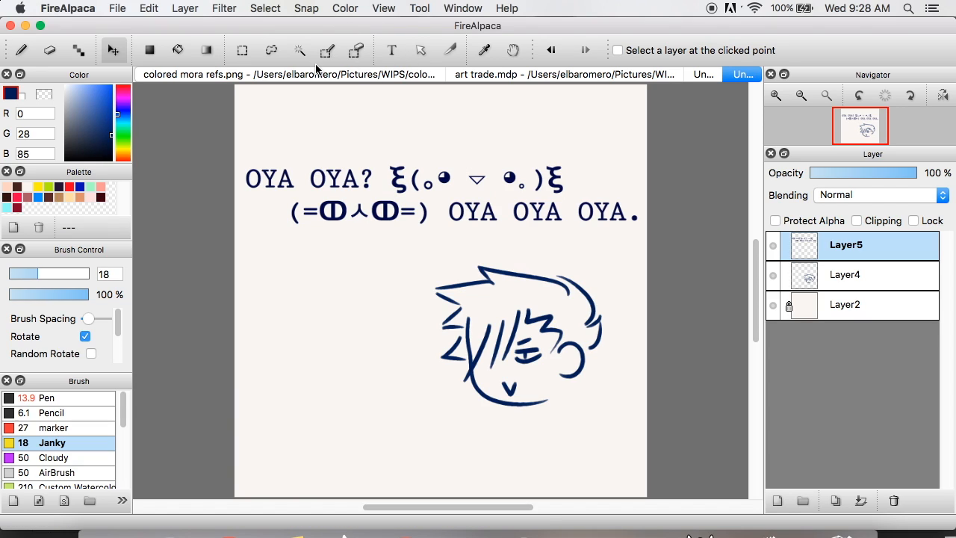
Step: Turn on Protect Alpha for Layer5 and paint the first text line red (255, 0, 30) with the Janky brush at size 142
{"action": "left_click", "coordinate": [70, 187]}
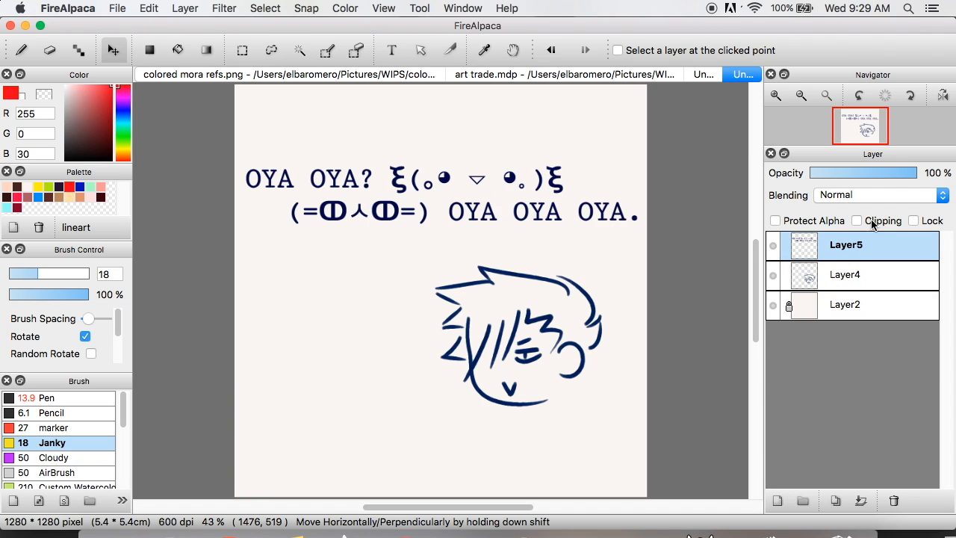
{"action": "left_click", "coordinate": [83, 275]}
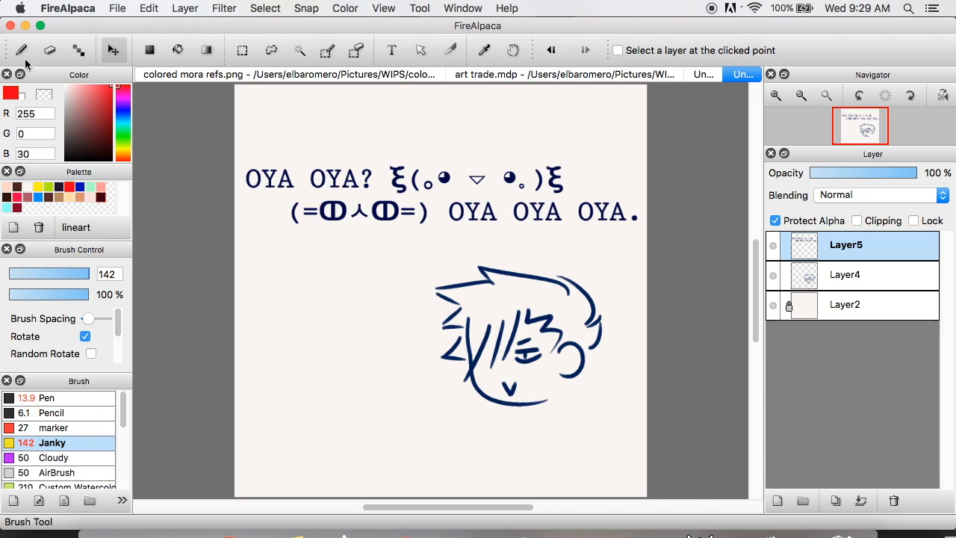
{"action": "left_click", "coordinate": [21, 50]}
{"action": "mouse_move", "coordinate": [246, 177]}
{"action": "left_mouse_down"}
{"action": "mouse_move", "coordinate": [286, 177]}
{"action": "mouse_move", "coordinate": [253, 172]}
{"action": "mouse_move", "coordinate": [505, 161]}
{"action": "mouse_move", "coordinate": [392, 174]}
{"action": "mouse_move", "coordinate": [515, 157]}
{"action": "mouse_move", "coordinate": [527, 177]}
{"action": "mouse_move", "coordinate": [558, 166]}
{"action": "left_mouse_up"}
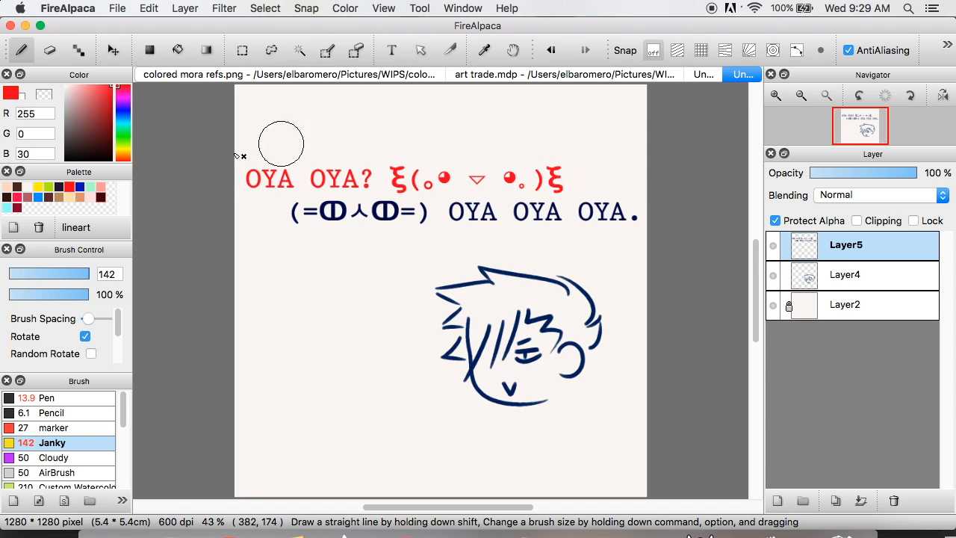
Step: Paint over the second text line in a different hue and apply a red linear Foreground gradient to it
{"action": "left_click", "coordinate": [114, 131]}
{"action": "left_click_drag", "start_coordinate": [115, 133], "coordinate": [124, 114]}
{"action": "mouse_move", "coordinate": [346, 229]}
{"action": "left_mouse_down"}
{"action": "mouse_move", "coordinate": [321, 214]}
{"action": "mouse_move", "coordinate": [561, 214]}
{"action": "left_mouse_up"}
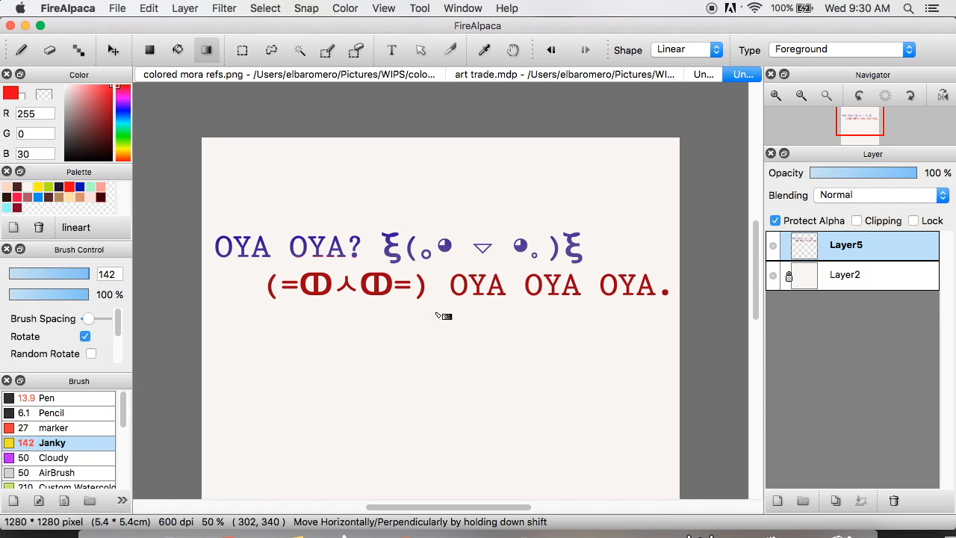
{"action": "left_click_drag", "start_coordinate": [477, 317], "coordinate": [484, 258]}
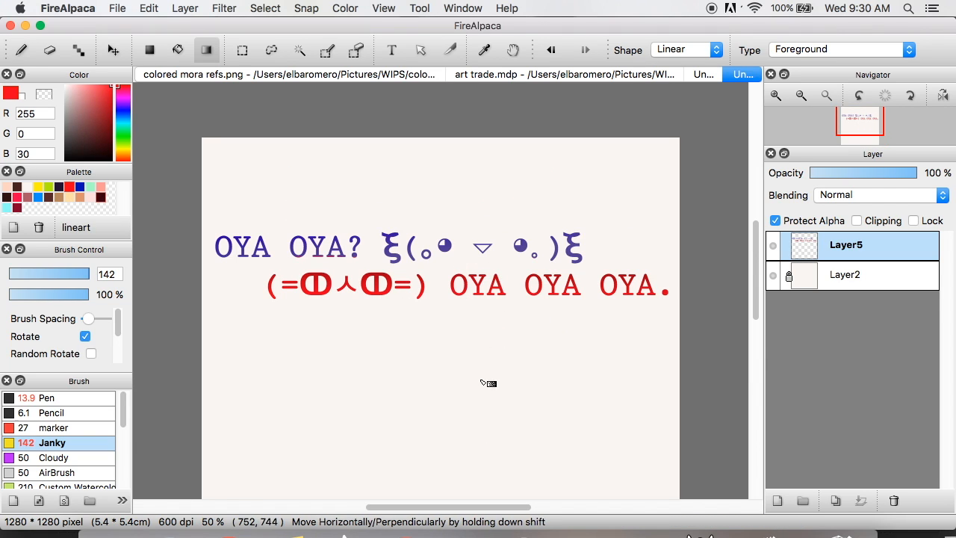
Step: Sample the purple from the first letter of the upper text line and switch back to the Brush tool
{"action": "left_click", "coordinate": [776, 95]}
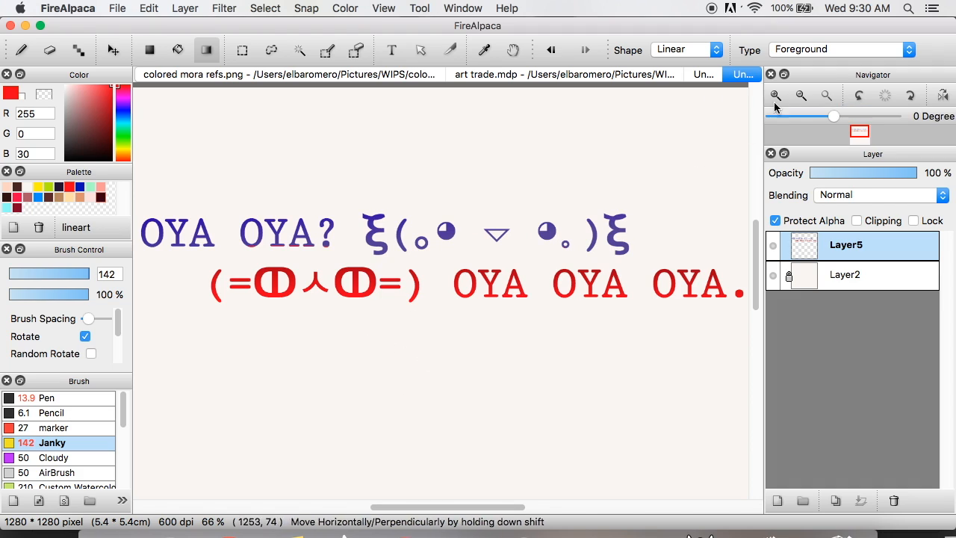
{"action": "left_click", "coordinate": [177, 224], "text": "alt"}
{"action": "key", "text": "b"}
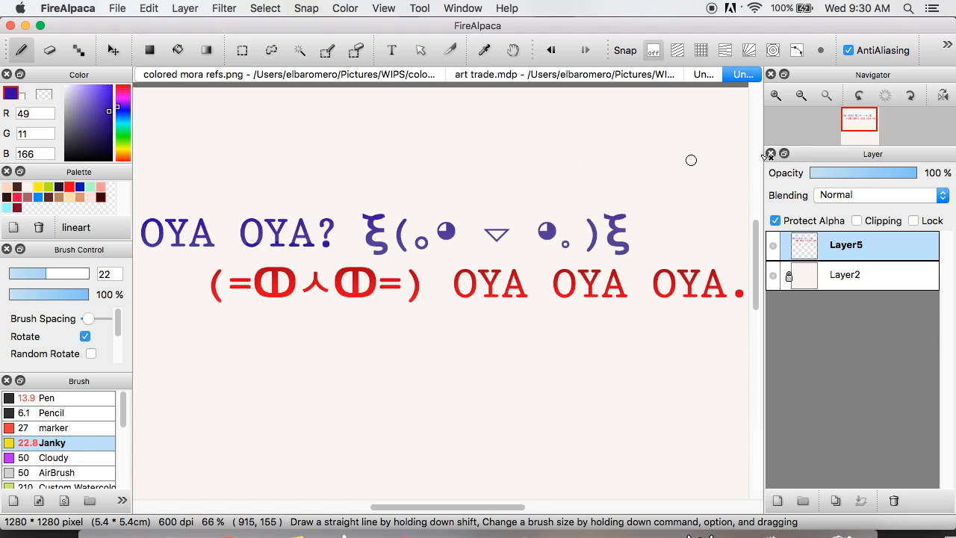
{"action": "left_click", "coordinate": [801, 96]}
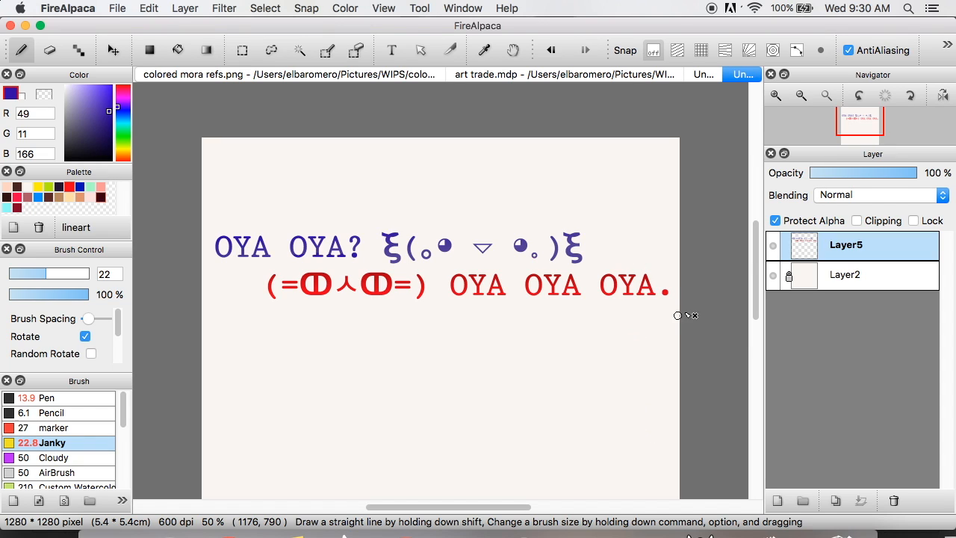
Step: Turn off Protect Alpha for Layer5 and nudge the two-line text slightly with the Move tool
{"action": "scroll", "coordinate": [754, 265], "scroll_direction": "down", "scroll_amount": 3}
{"action": "left_click", "coordinate": [114, 50]}
{"action": "left_click", "coordinate": [814, 217]}
{"action": "left_click", "coordinate": [801, 96]}
{"action": "left_click_drag", "start_coordinate": [515, 287], "coordinate": [510, 265]}
{"action": "mouse_move", "coordinate": [550, 290]}
{"action": "left_mouse_down"}
{"action": "mouse_move", "coordinate": [548, 304]}
{"action": "mouse_move", "coordinate": [546, 292]}
{"action": "mouse_move", "coordinate": [511, 301]}
{"action": "mouse_move", "coordinate": [528, 269]}
{"action": "mouse_move", "coordinate": [538, 275]}
{"action": "left_mouse_up"}
{"action": "left_click", "coordinate": [777, 95]}
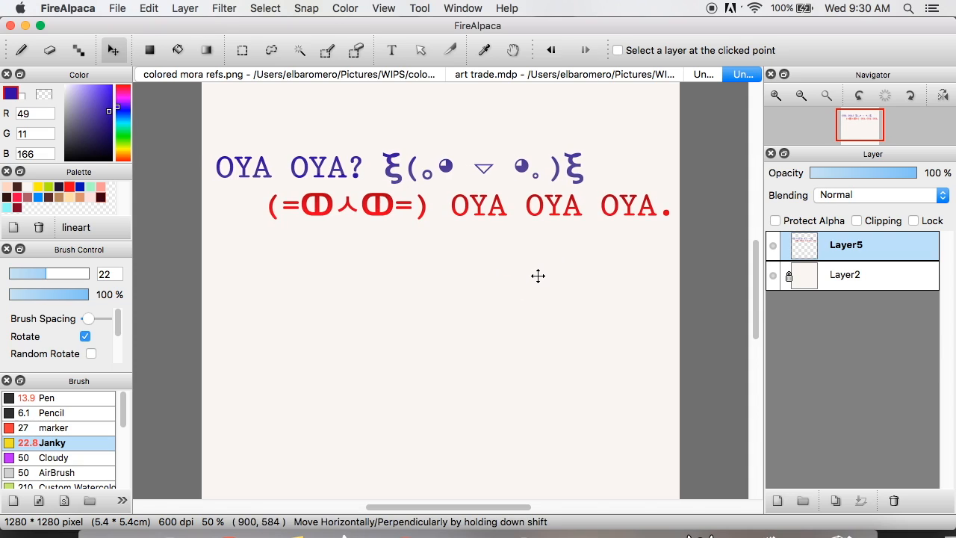
{"action": "left_click", "coordinate": [801, 96]}
{"action": "left_click", "coordinate": [777, 95]}
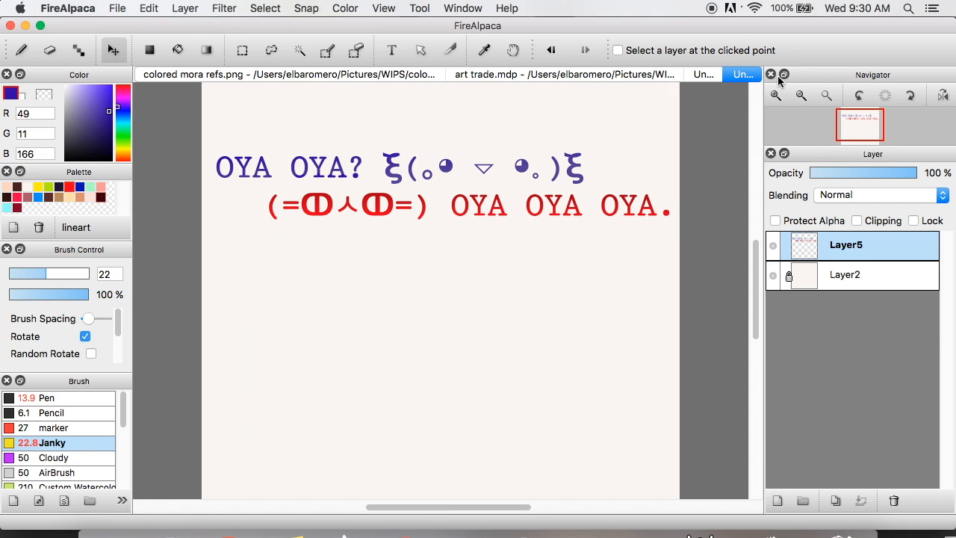